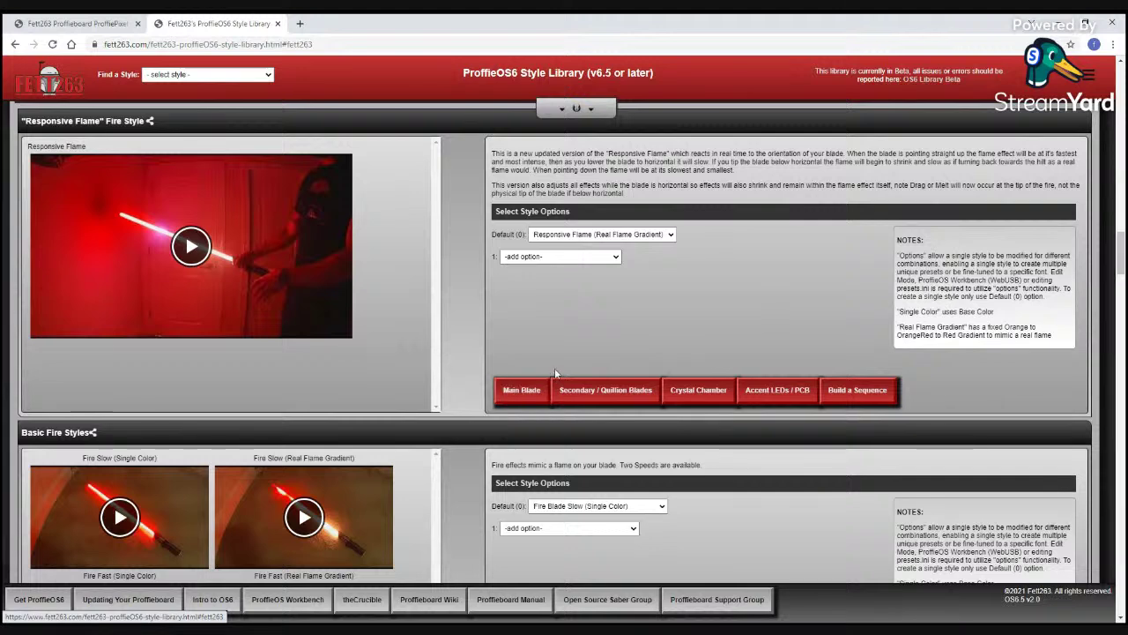
Open the main blade preview for the Responsive Flame style and test the flame with the blade pointing down, up and level.
click(536, 389)
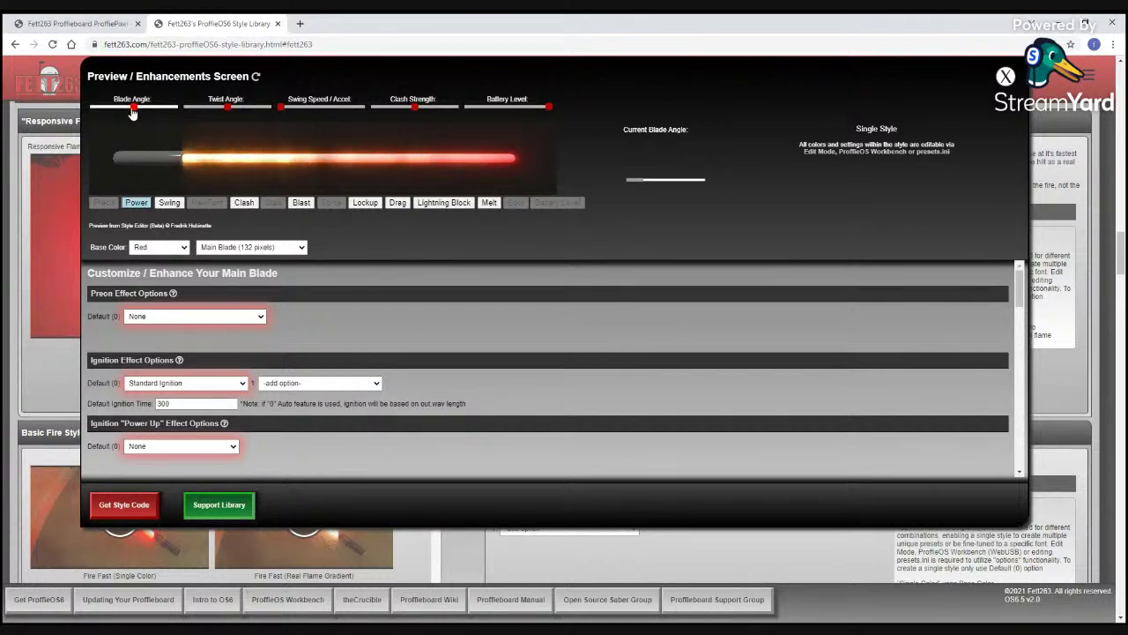
drag(133, 109, 96, 120)
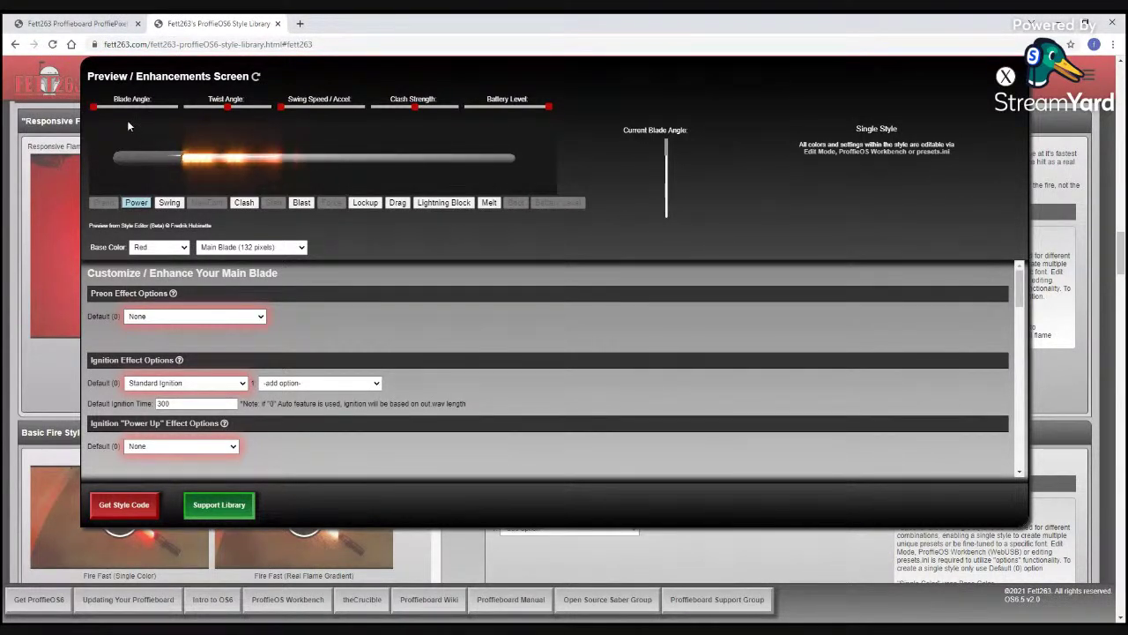
drag(98, 112, 177, 111)
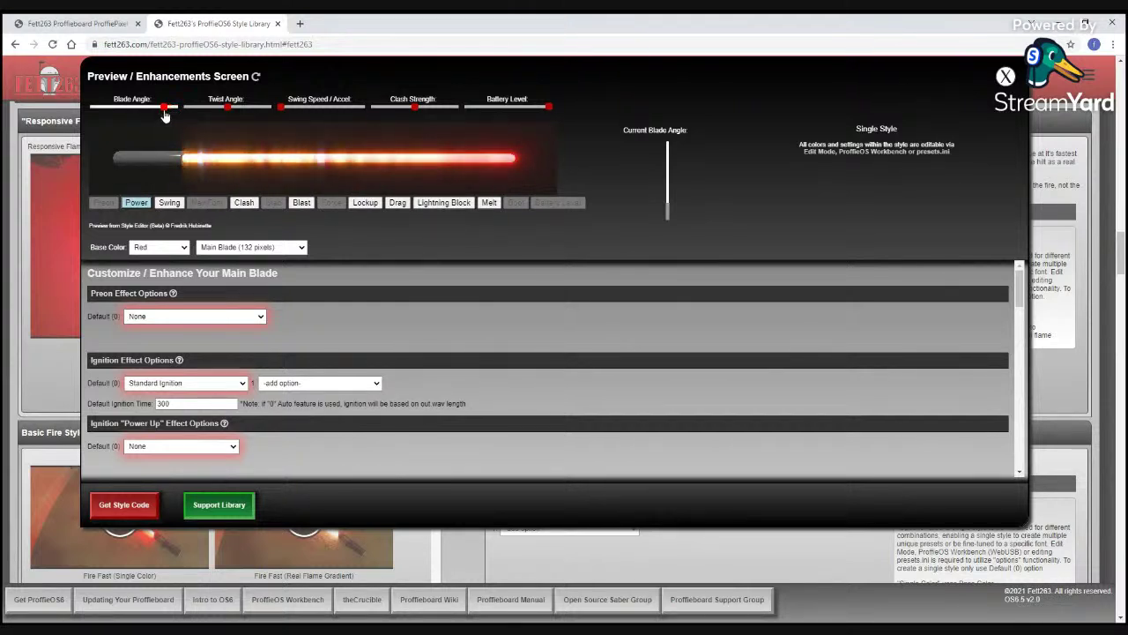
drag(174, 109, 133, 109)
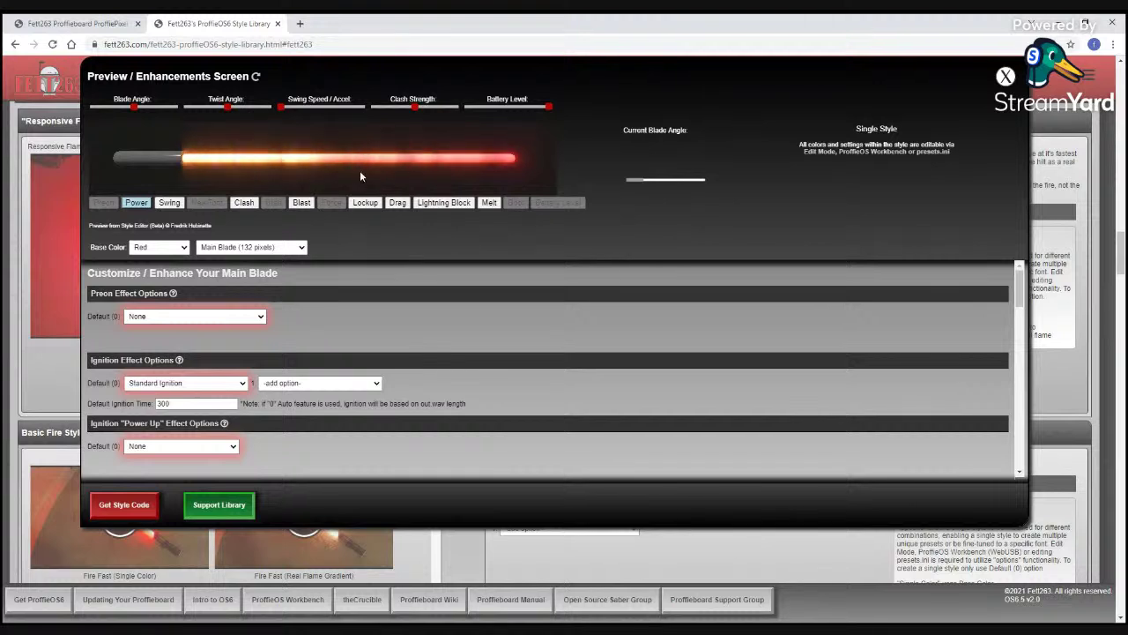
Preview the clash effect at low, medium and maximum clash strength, leaving the strength at the middle.
click(380, 108)
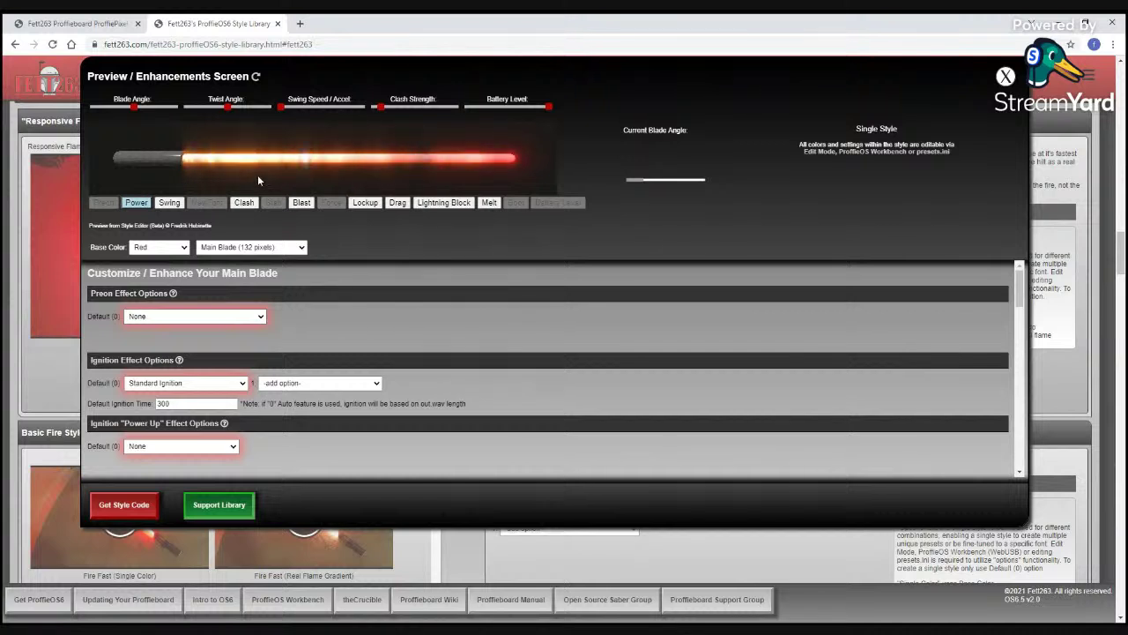
click(411, 107)
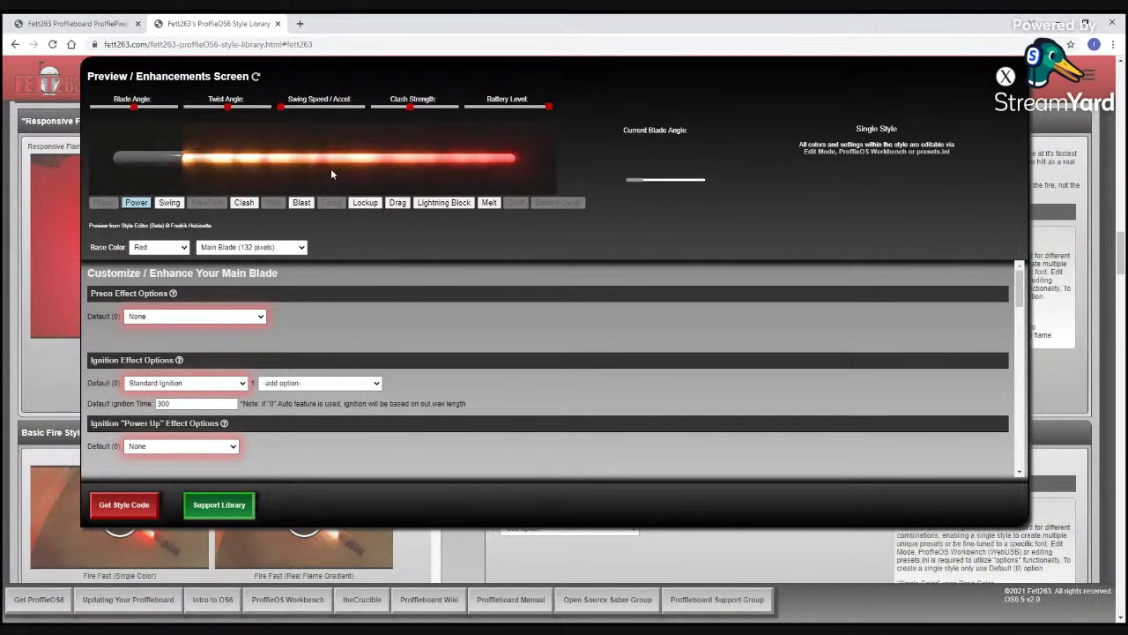
click(458, 106)
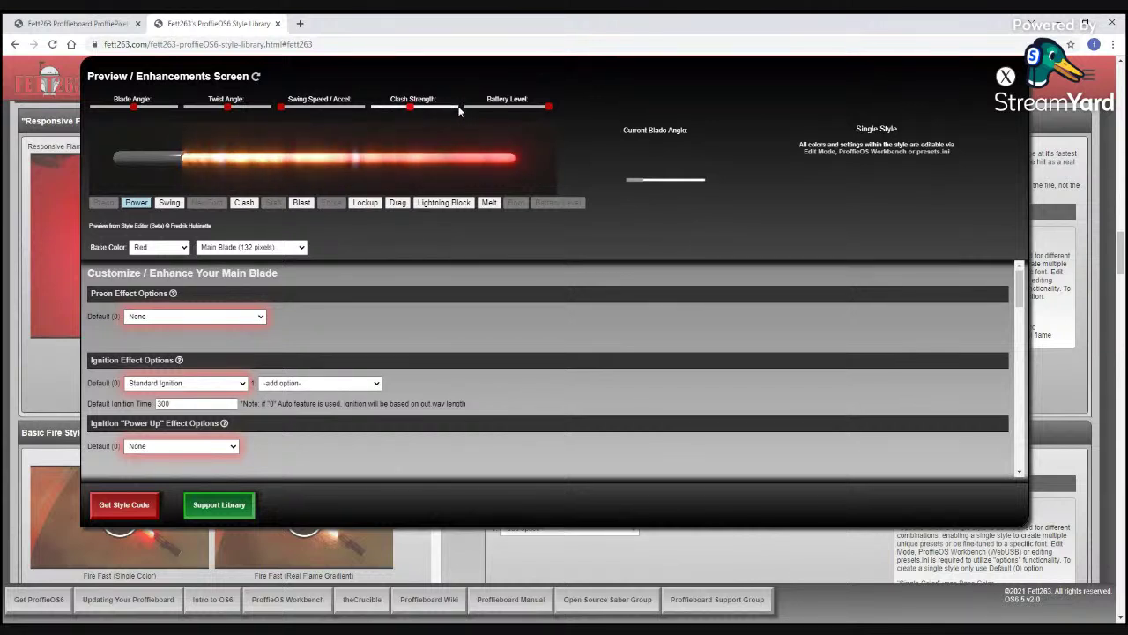
click(246, 205)
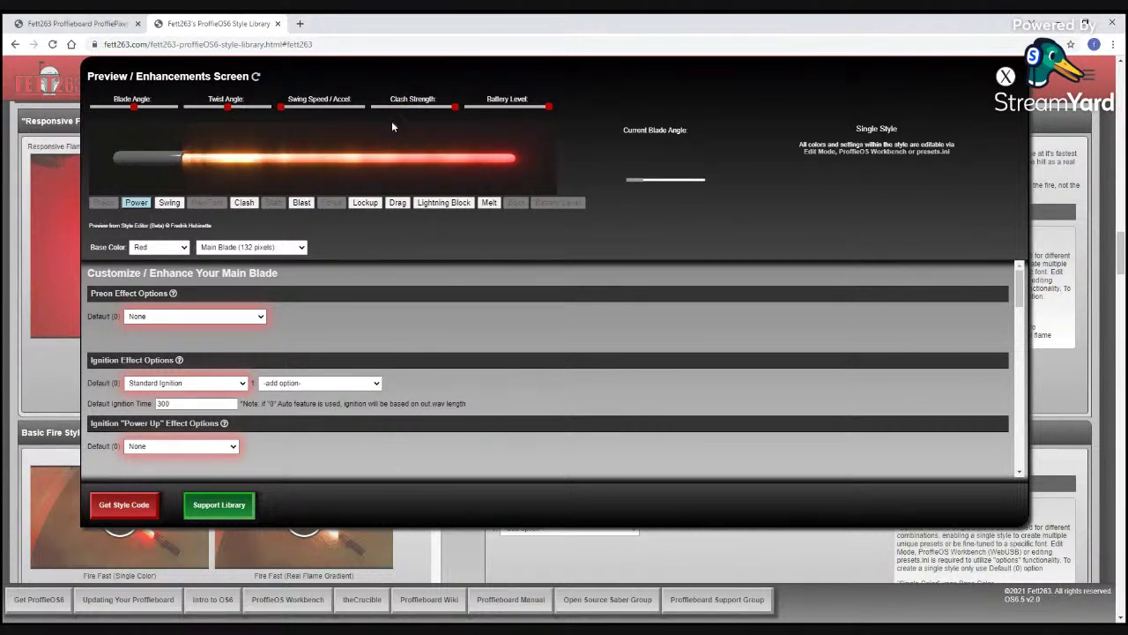
click(413, 107)
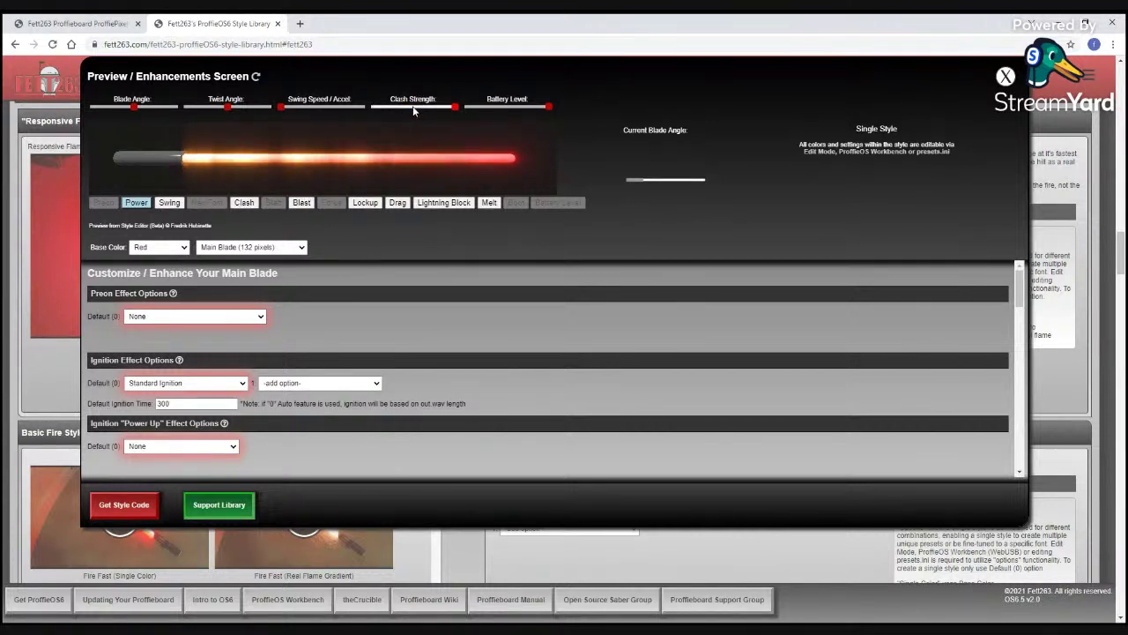
click(247, 204)
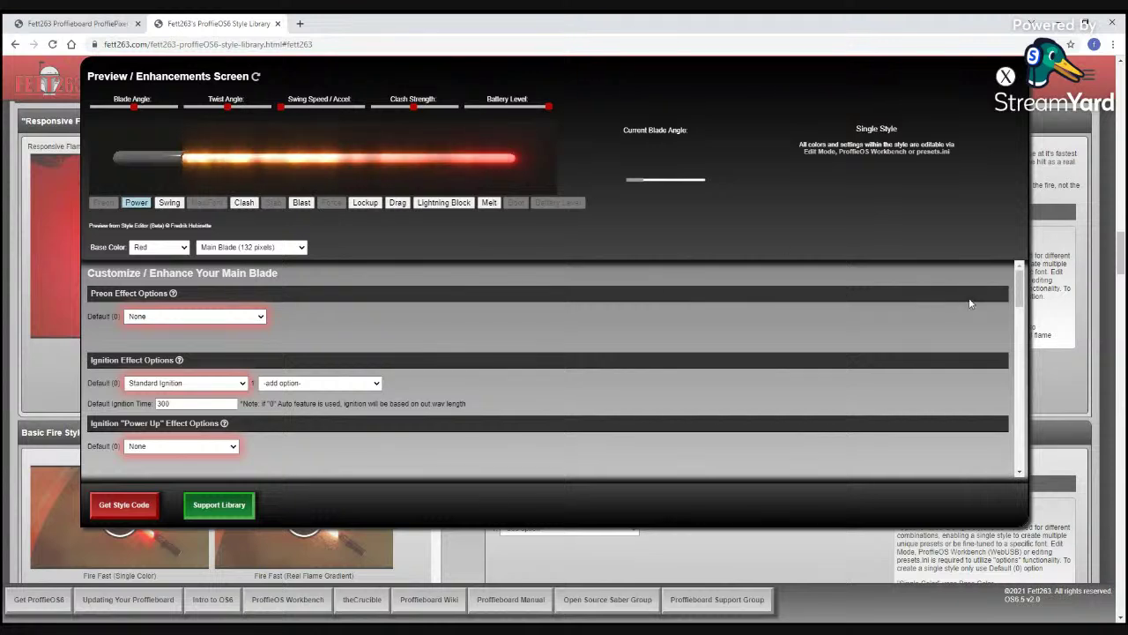
Turn the preview blade off and preview the on-demand battery level display at full, medium and low charge.
scroll(1011, 326, down, 2)
scroll(1011, 326, down, 5)
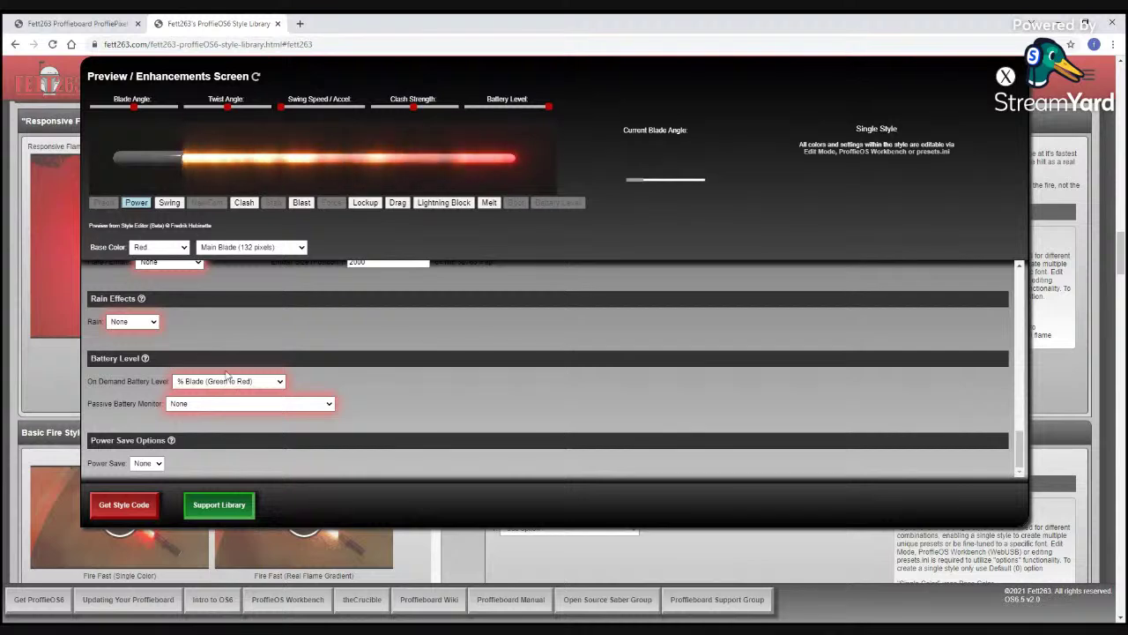
scroll(1023, 452, up, 6)
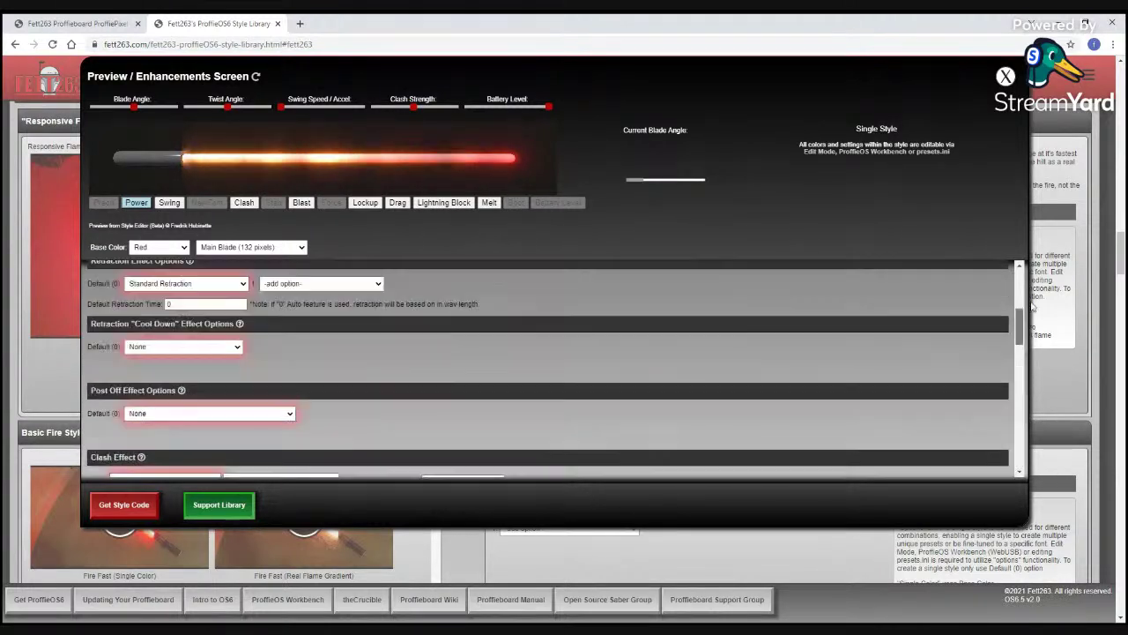
click(137, 204)
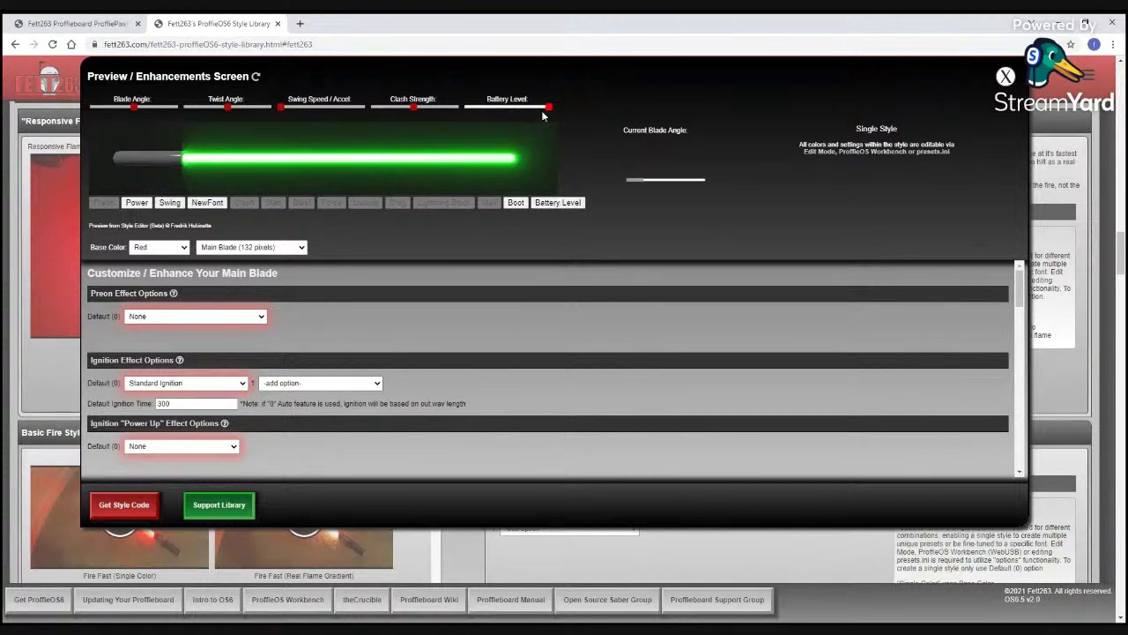
drag(542, 112, 516, 109)
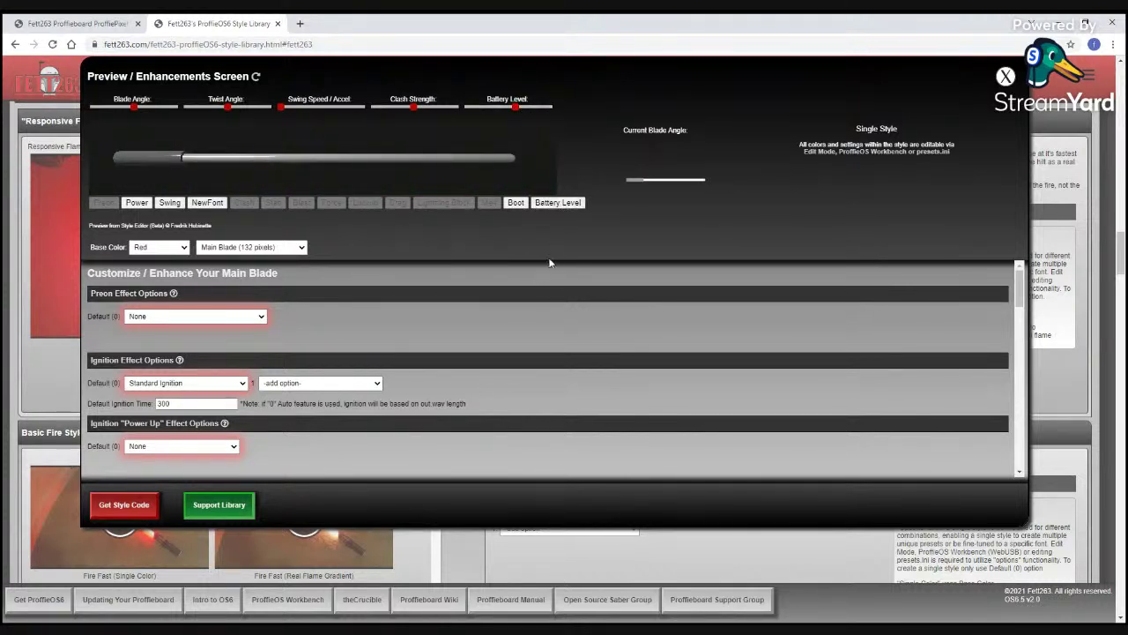
click(560, 203)
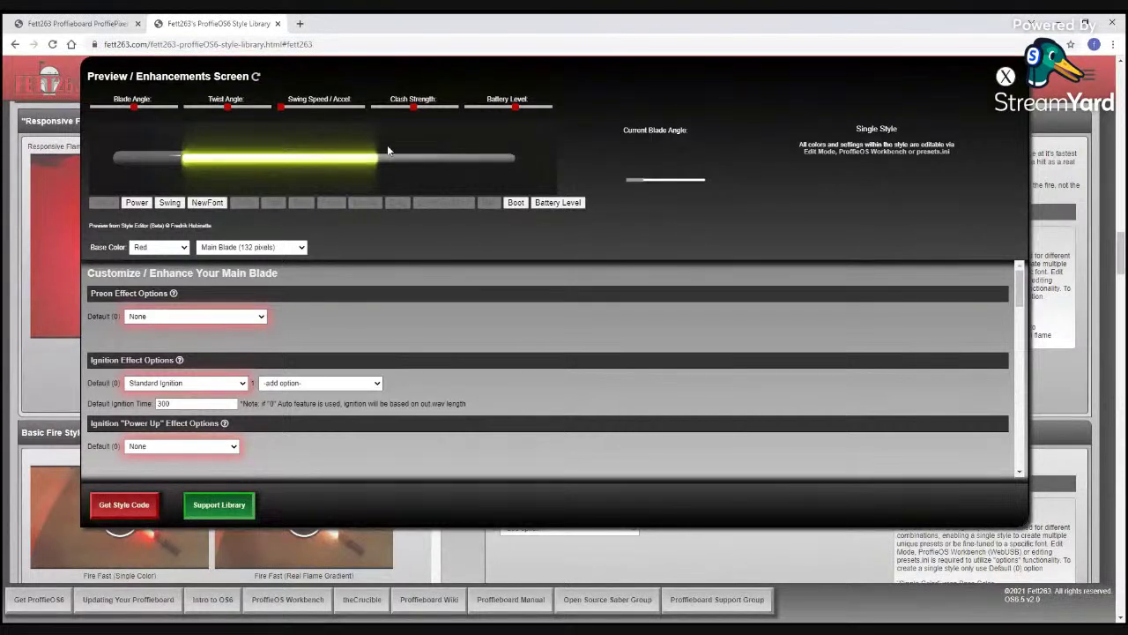
click(484, 109)
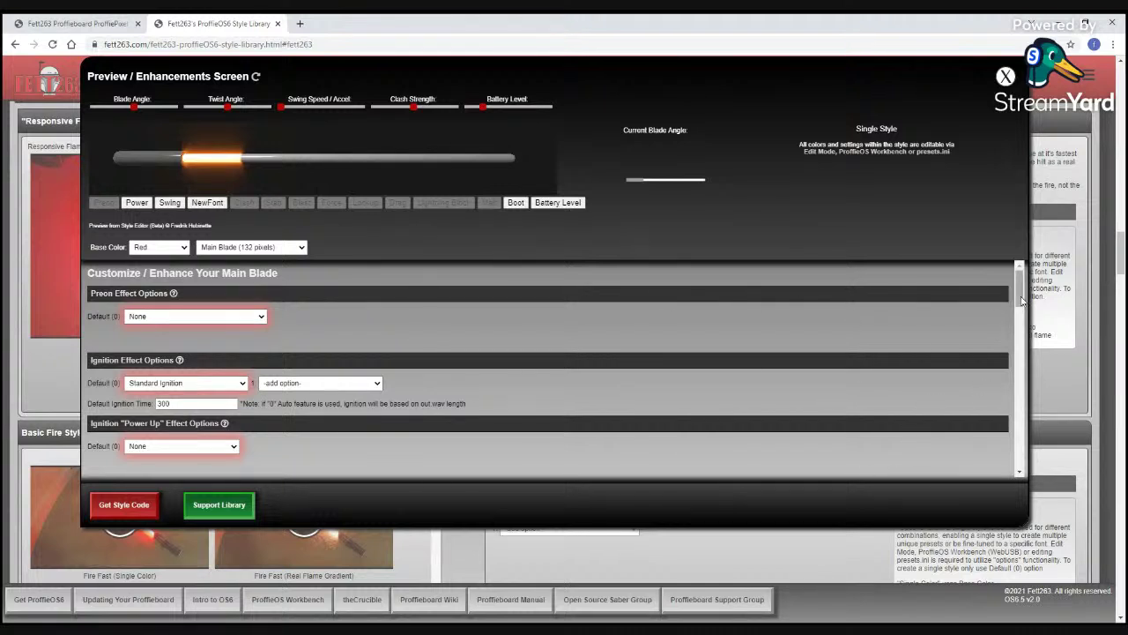
Set the On Demand Battery Level effect to Blade Location (Green to Red).
drag(1022, 300, 780, 472)
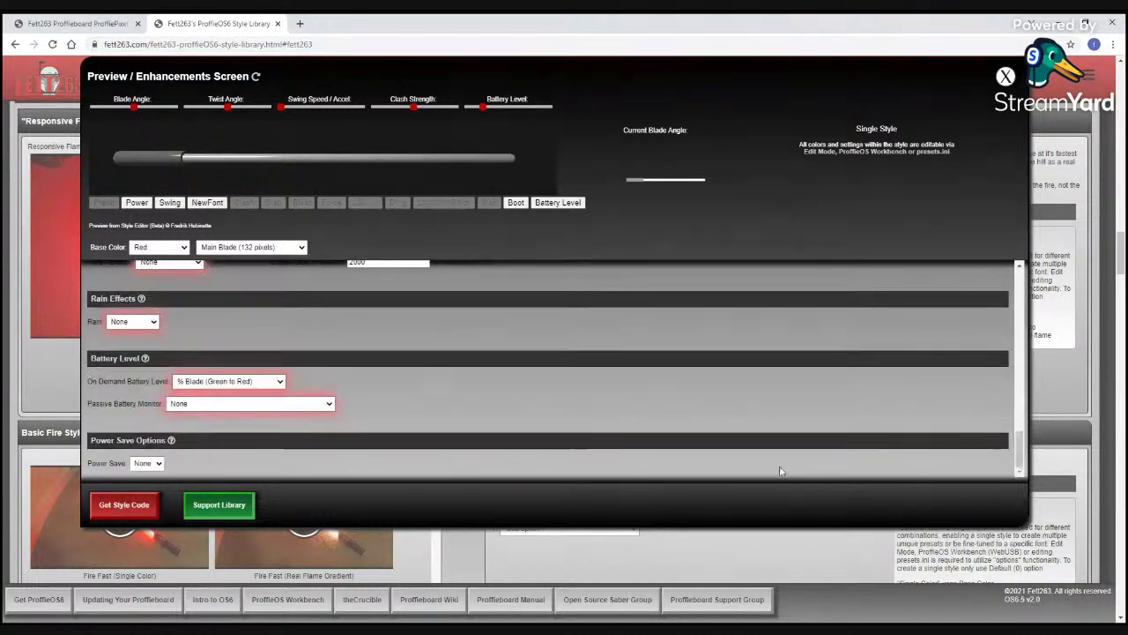
click(246, 383)
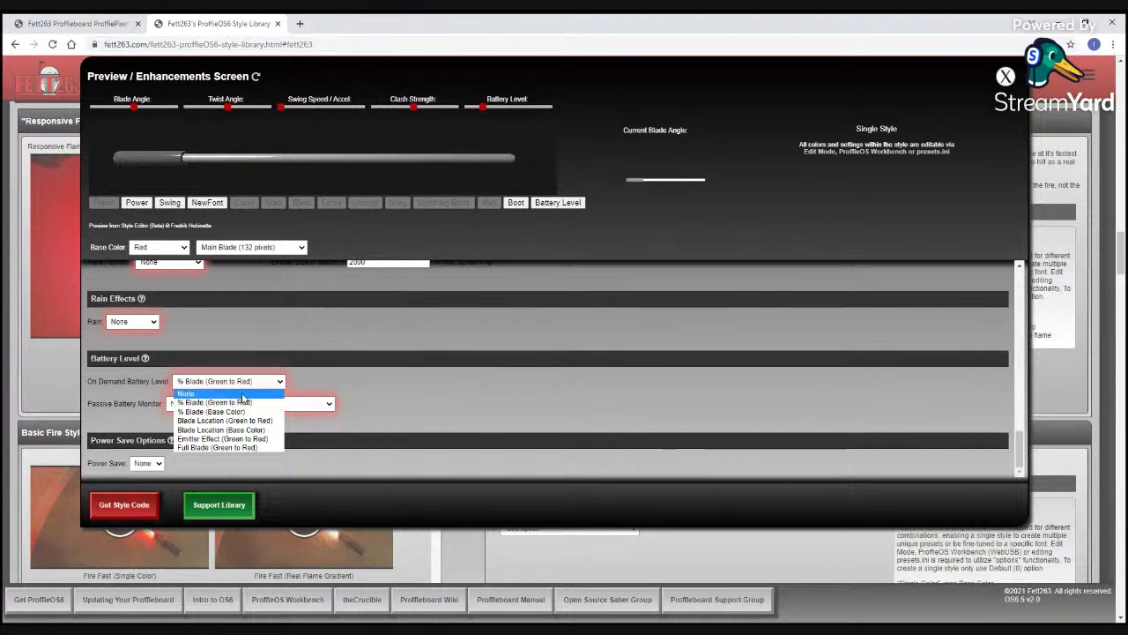
click(253, 422)
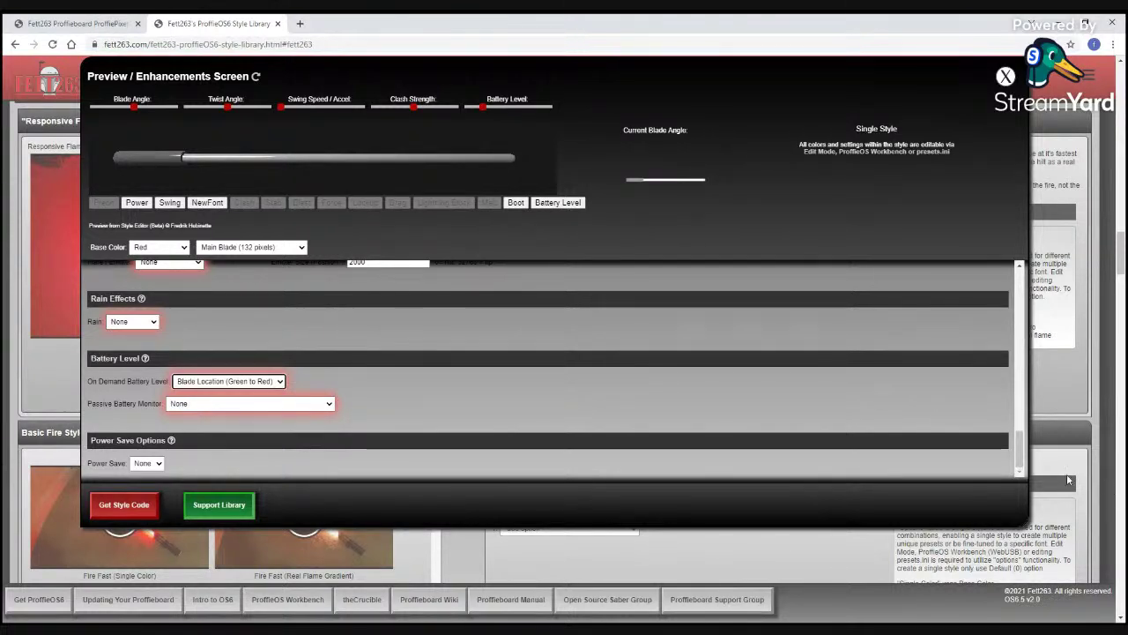
drag(1018, 455, 1034, 271)
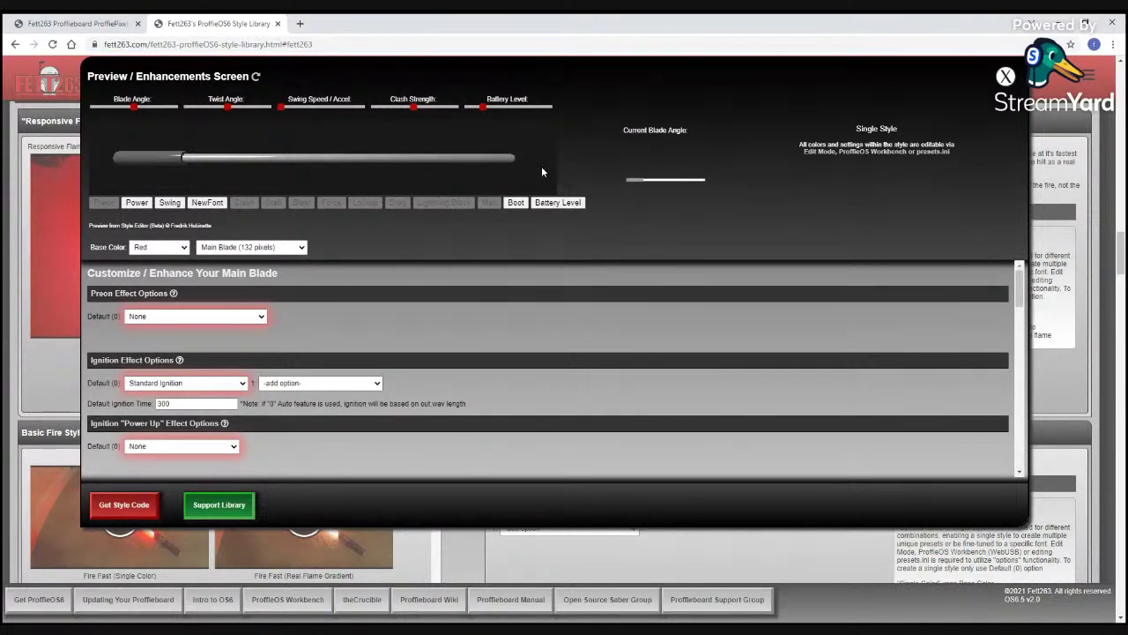
Preview the blade-location battery display at different charge levels, including full, and return the battery level to about the middle.
click(547, 204)
click(573, 205)
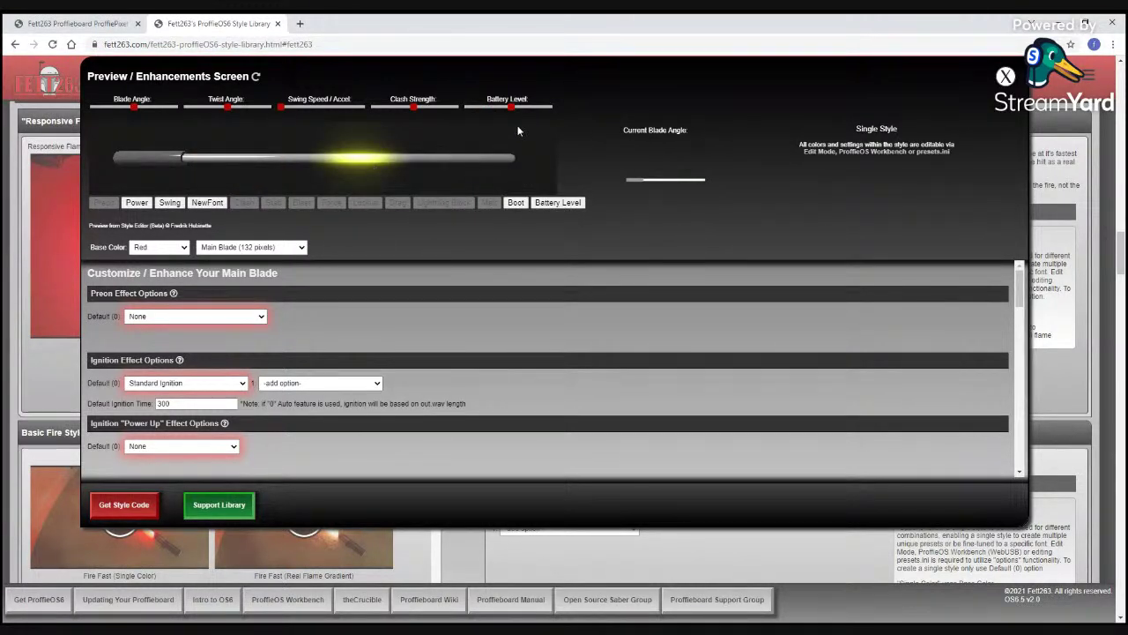
click(549, 107)
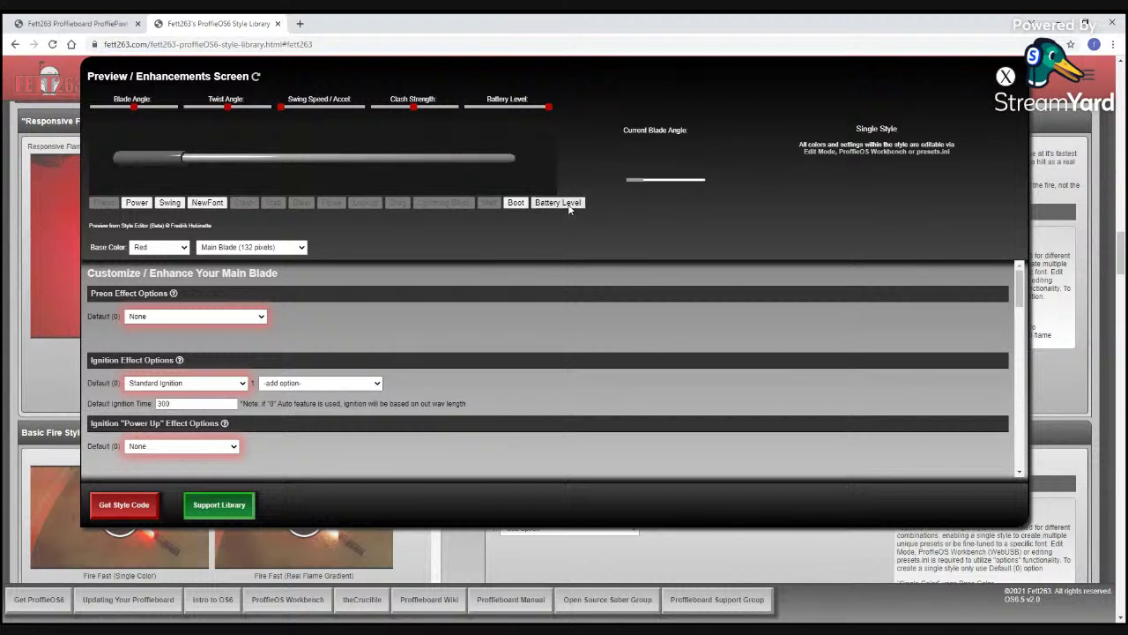
click(569, 208)
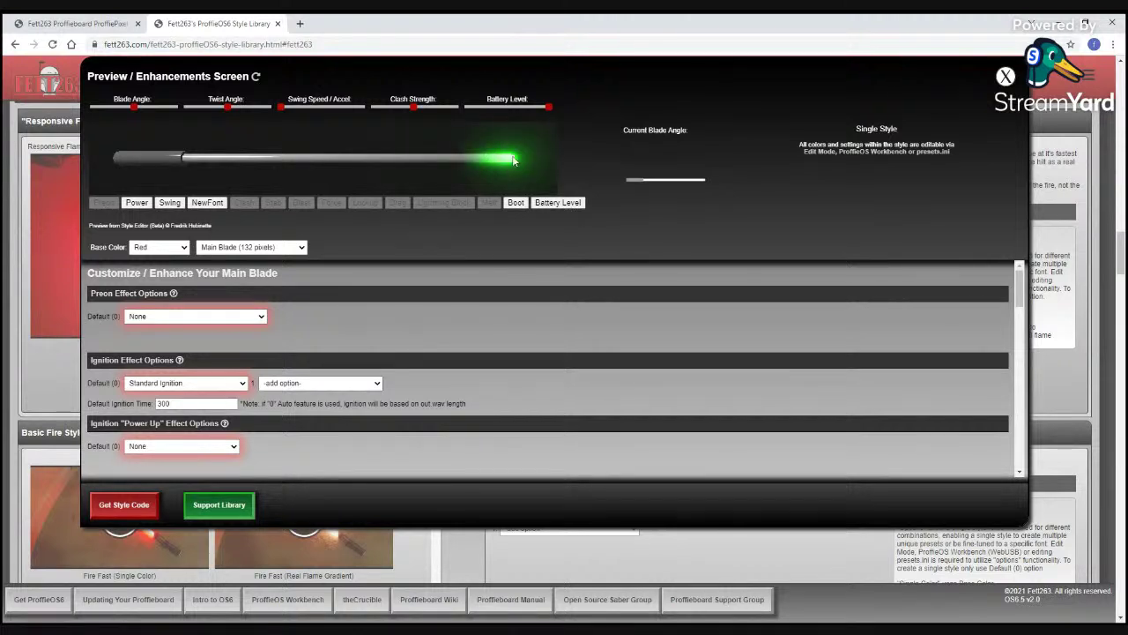
click(569, 208)
drag(548, 110, 507, 112)
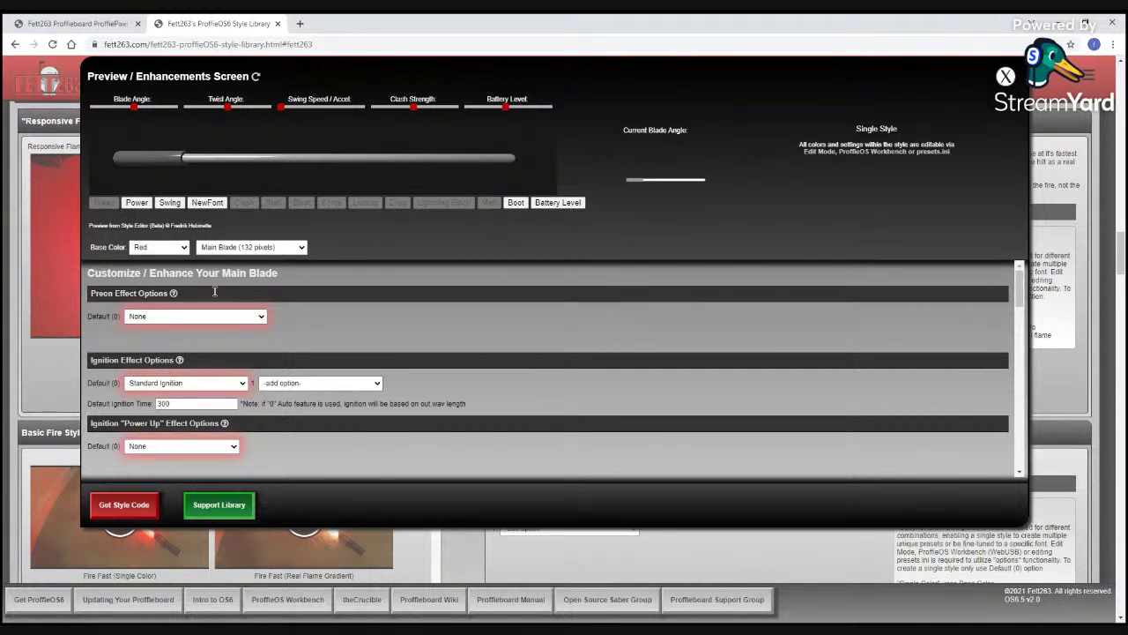
Set the default preon effect to Faulty Ignition (PreOn Color) and preview it.
click(260, 319)
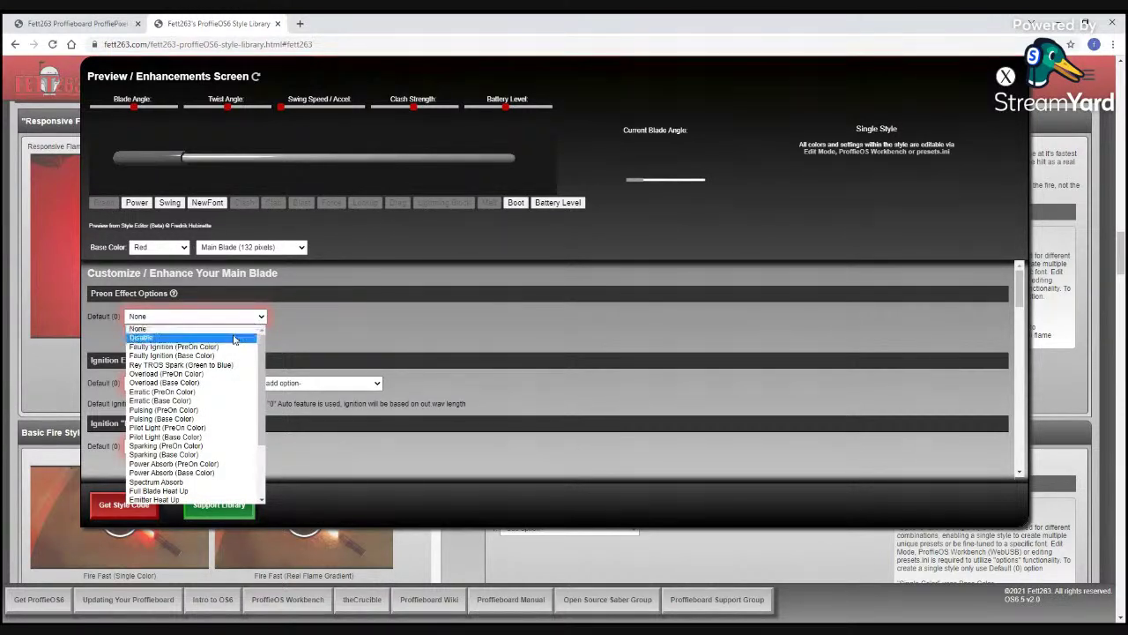
click(227, 349)
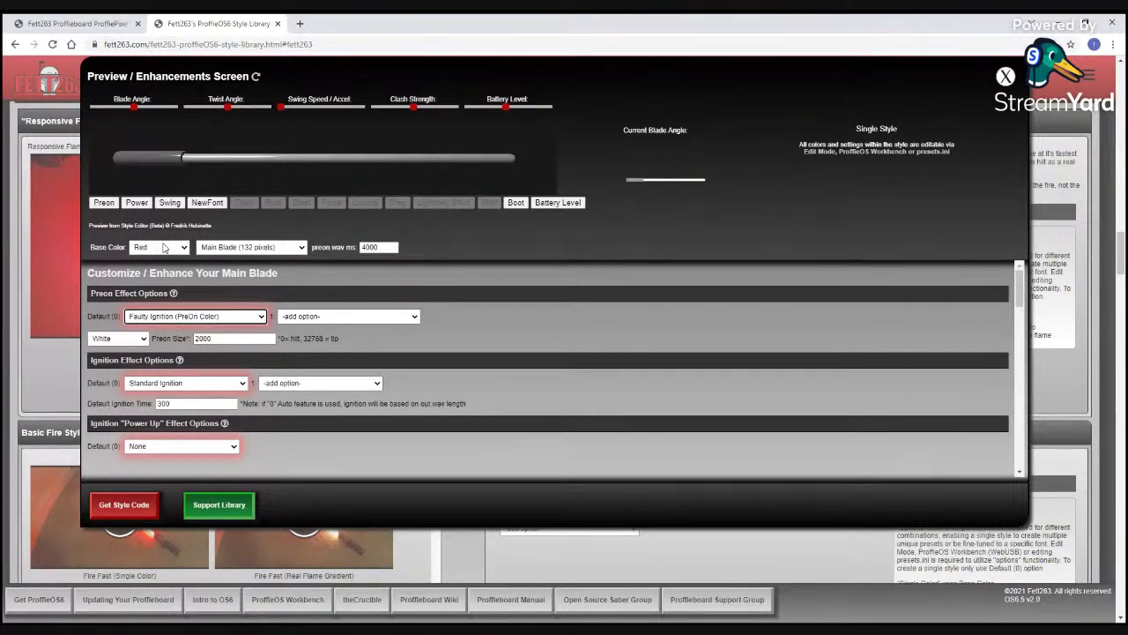
click(114, 205)
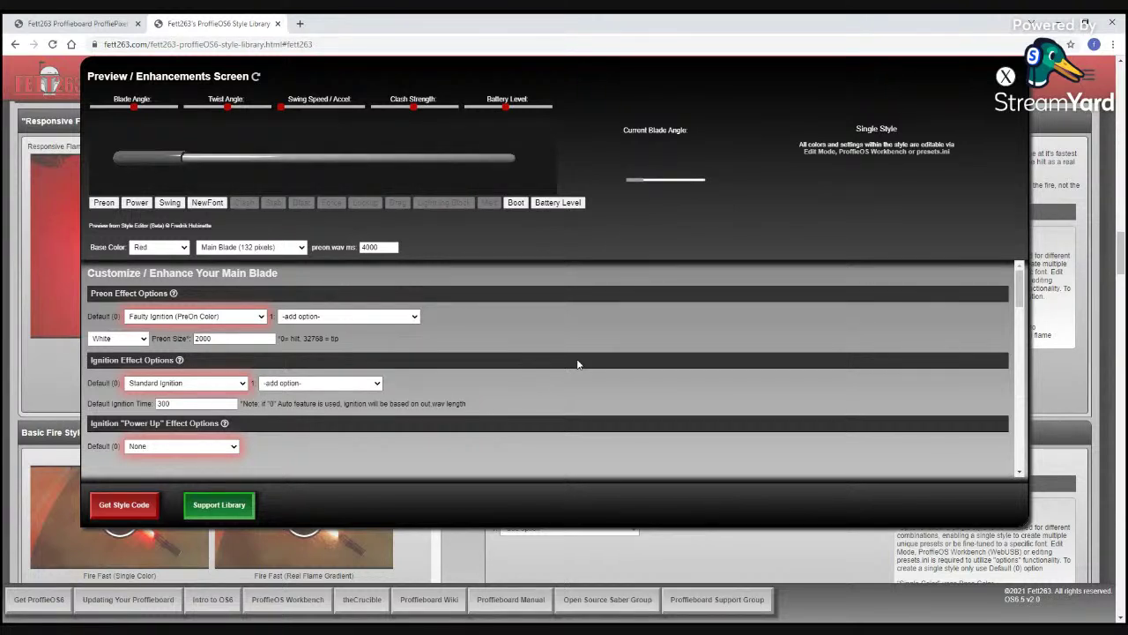
Preview the preon effect in red with a 6000 ms preon wav, and reset the default preon effect to None.
click(135, 341)
click(114, 398)
click(99, 204)
click(106, 205)
click(167, 321)
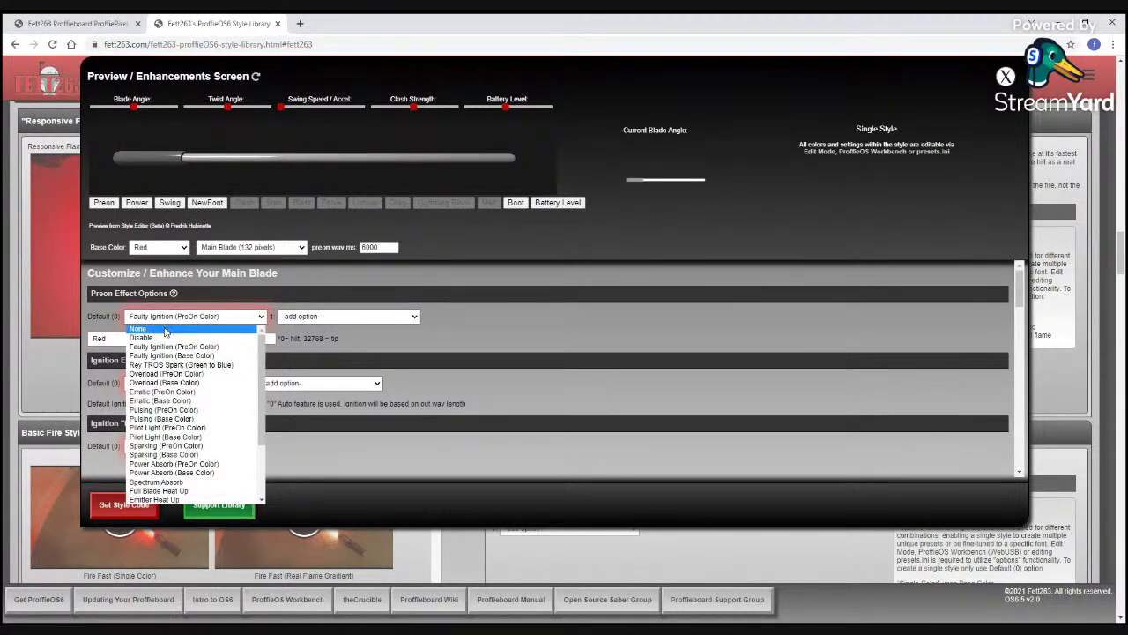
click(165, 329)
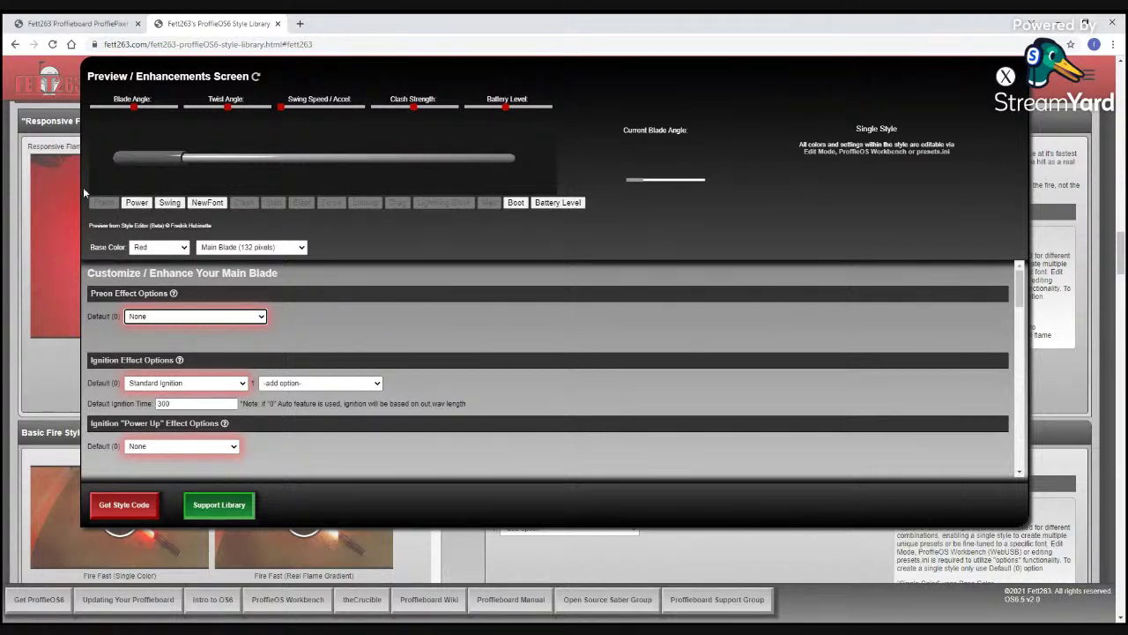
Turn the preview blade on and change the base color to Blue.
click(138, 204)
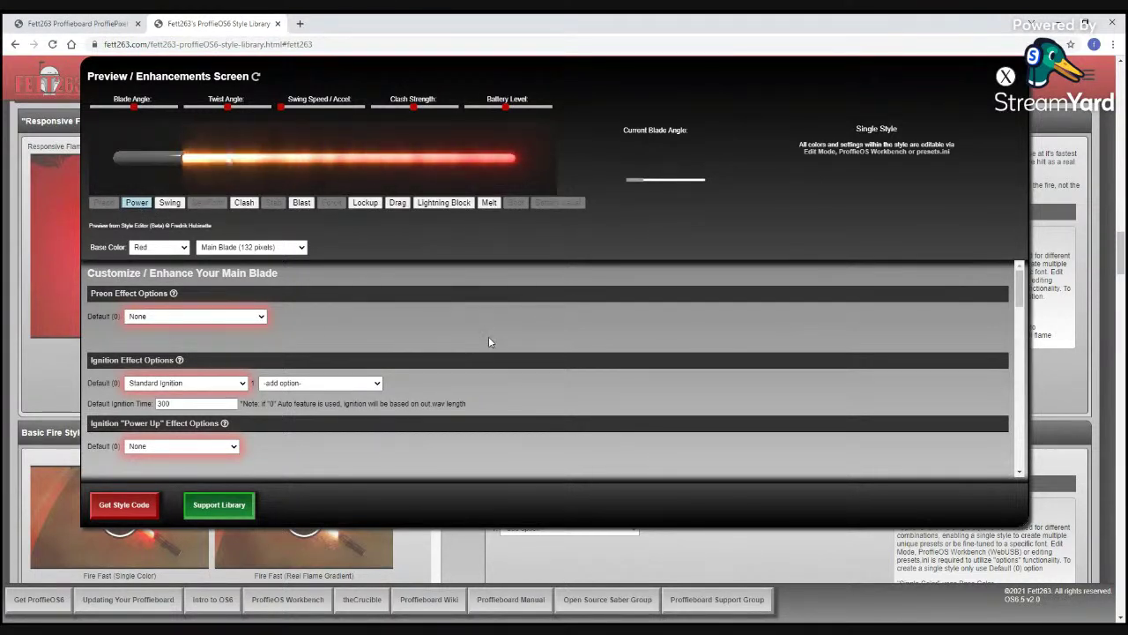
click(164, 249)
click(141, 367)
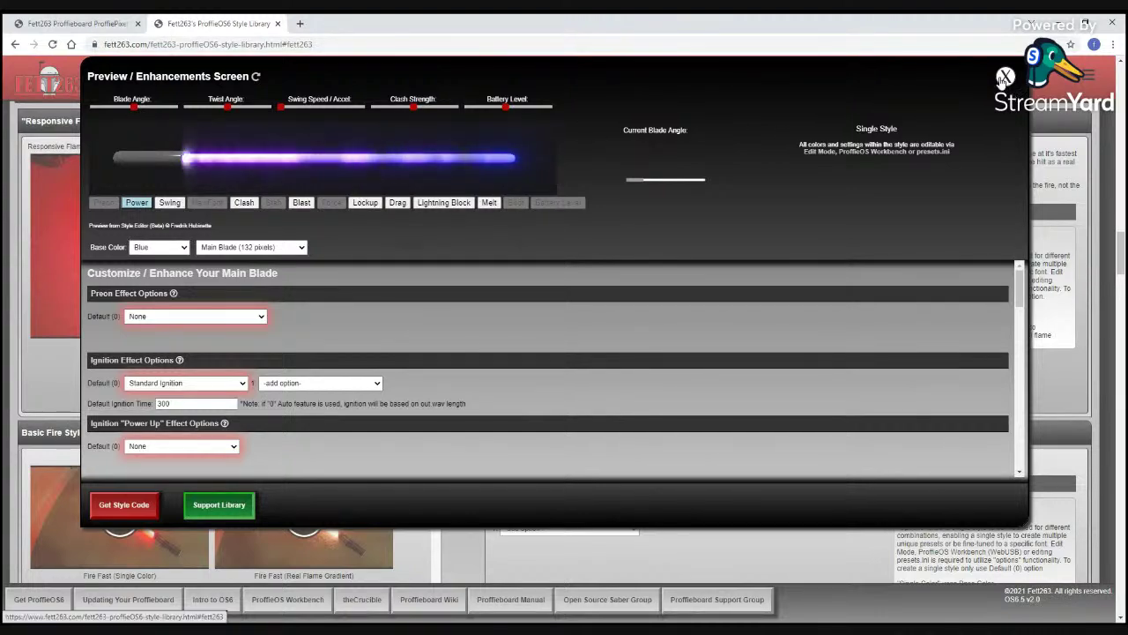
Close the Responsive Flame preview and open the main blade preview for the Unstable Blades style.
click(764, 556)
scroll(763, 529, up, 5)
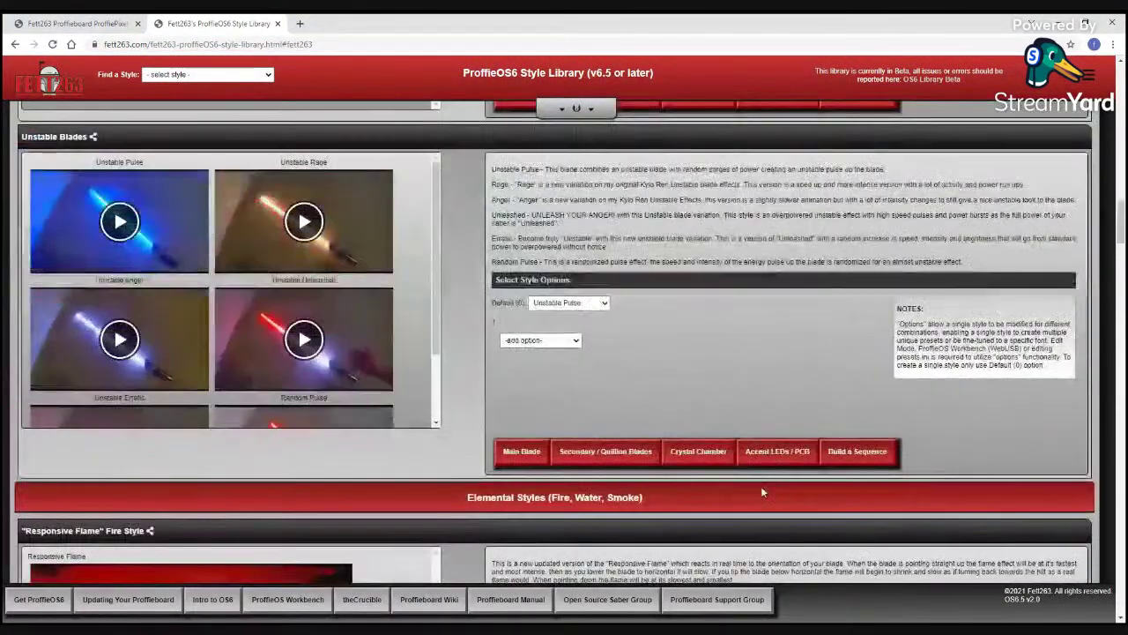
scroll(762, 492, up, 1)
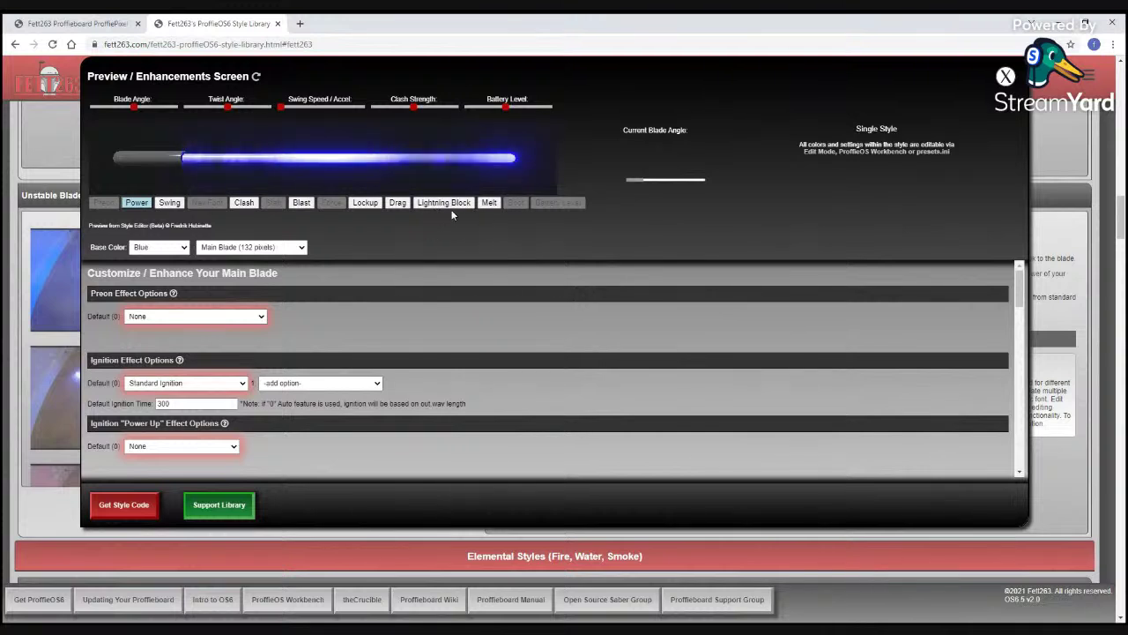
Preview the Melt effect on the blade while slightly changing the twist angle, and switch the effect off.
click(498, 205)
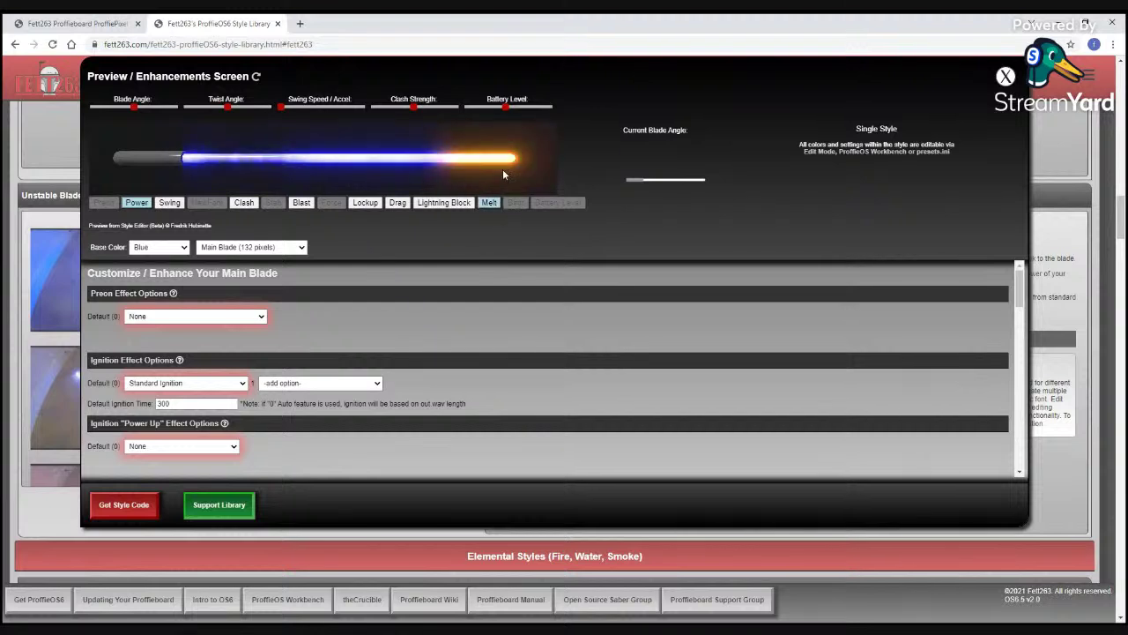
mouse_move(227, 106)
mouse_down()
mouse_move(200, 108)
mouse_move(262, 108)
mouse_move(202, 112)
mouse_move(226, 109)
mouse_up()
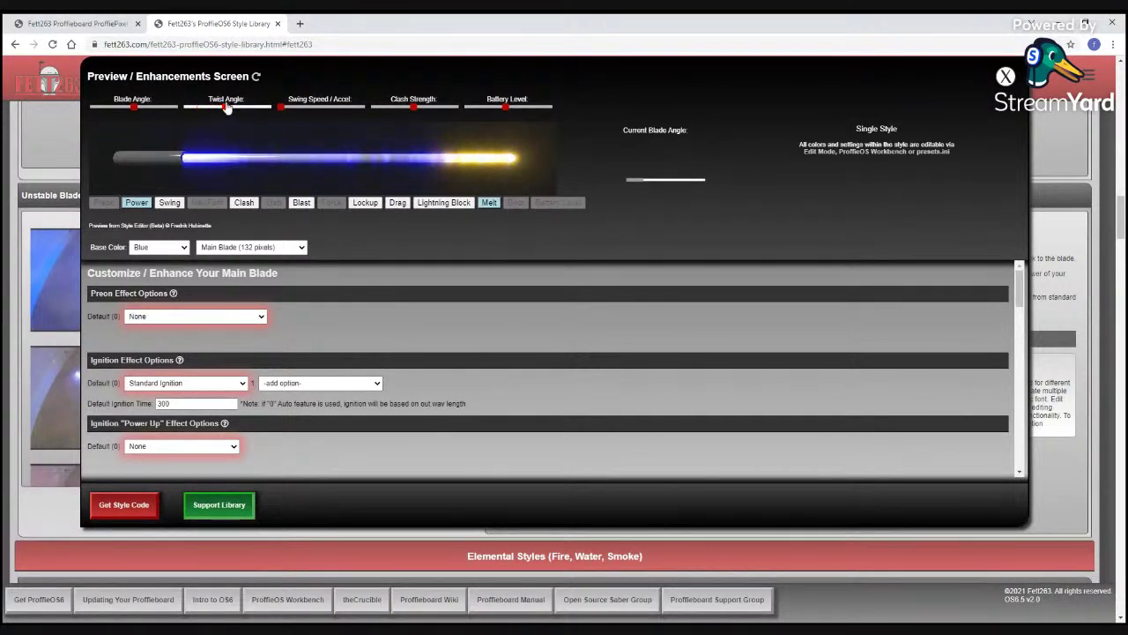
click(494, 204)
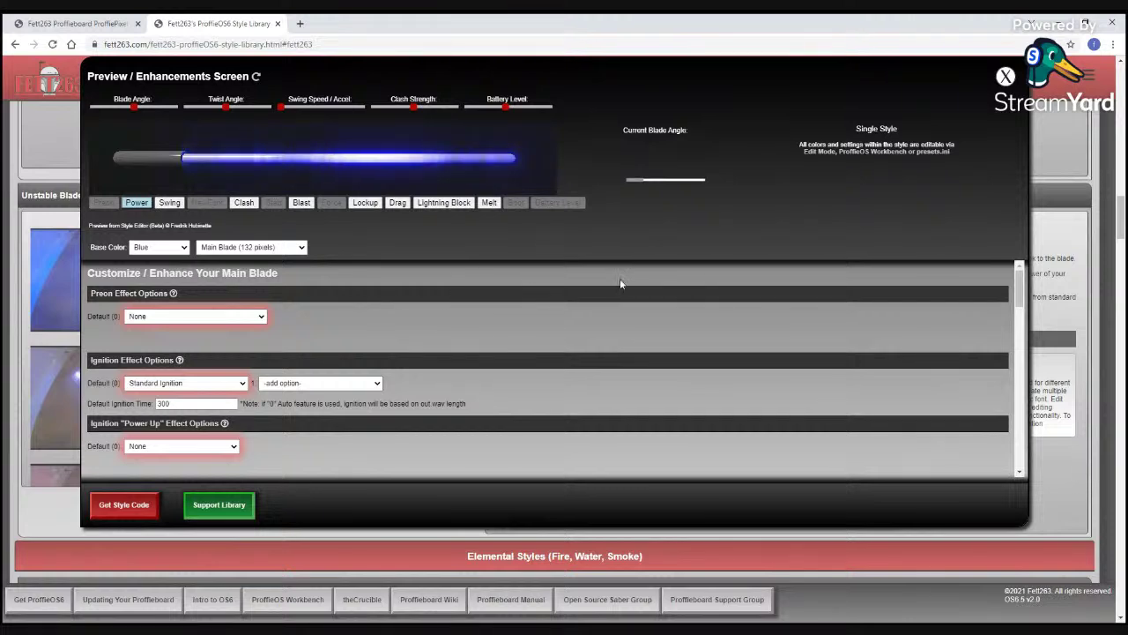
Add Blast Wave (Sound Based), Blast Ripple and Blast Ripple Fade as blast effect options 1 to 3.
drag(1020, 291, 1010, 425)
click(344, 365)
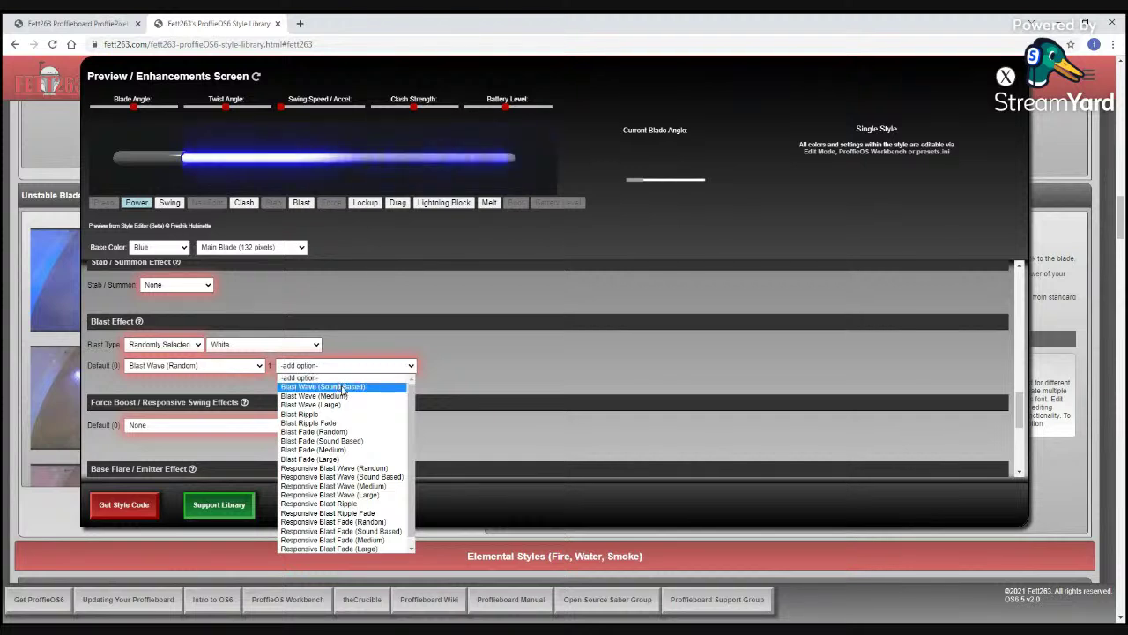
click(344, 389)
click(478, 365)
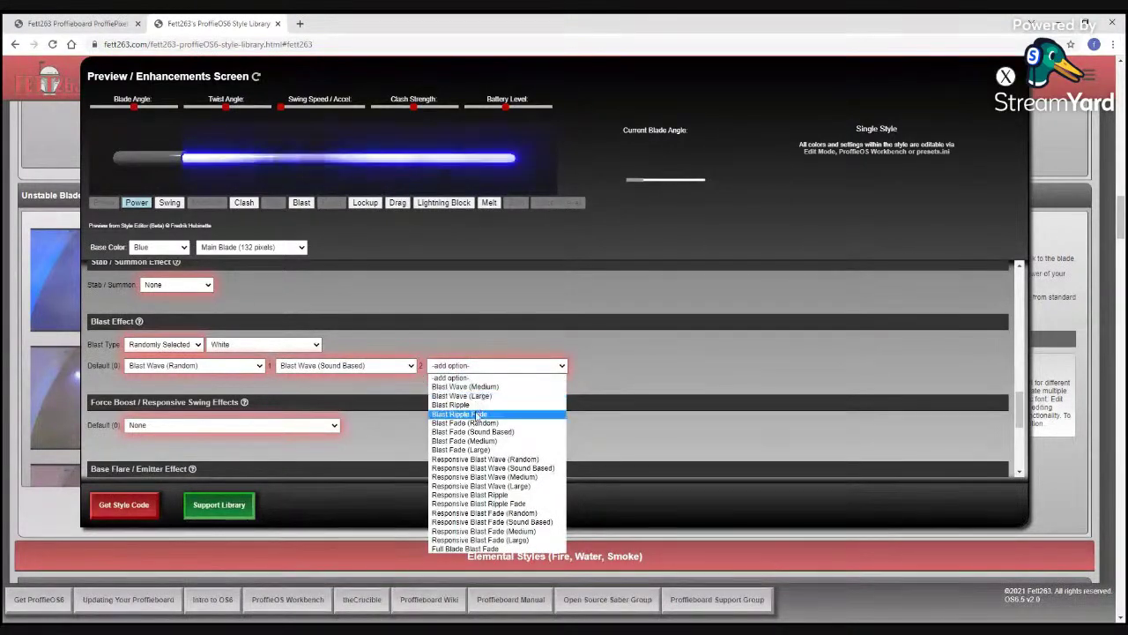
click(480, 407)
click(644, 365)
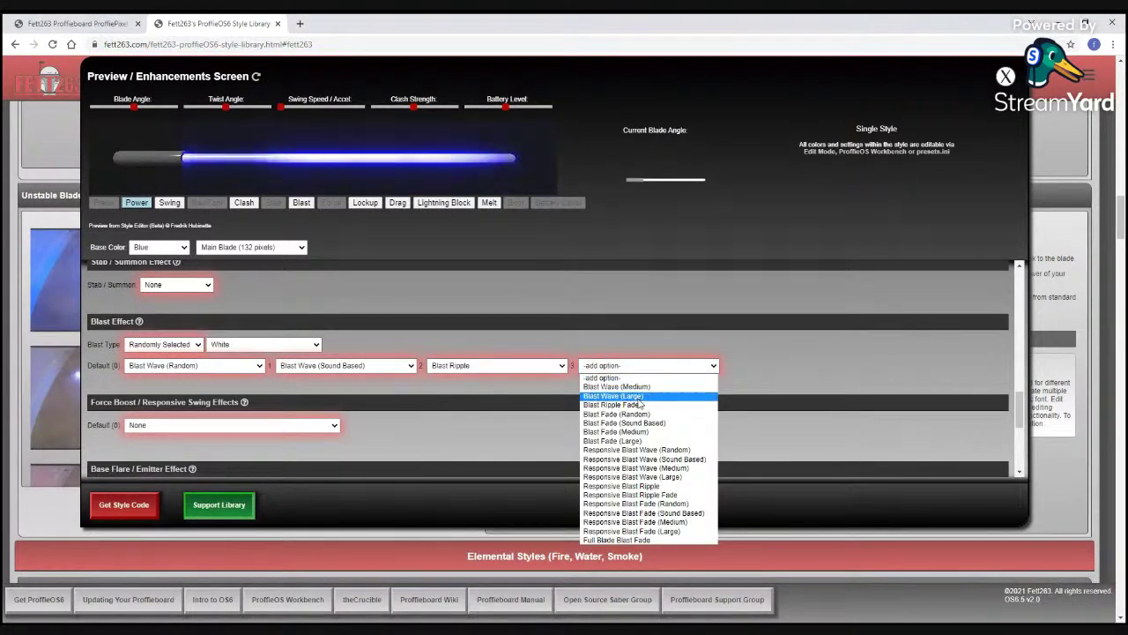
click(641, 405)
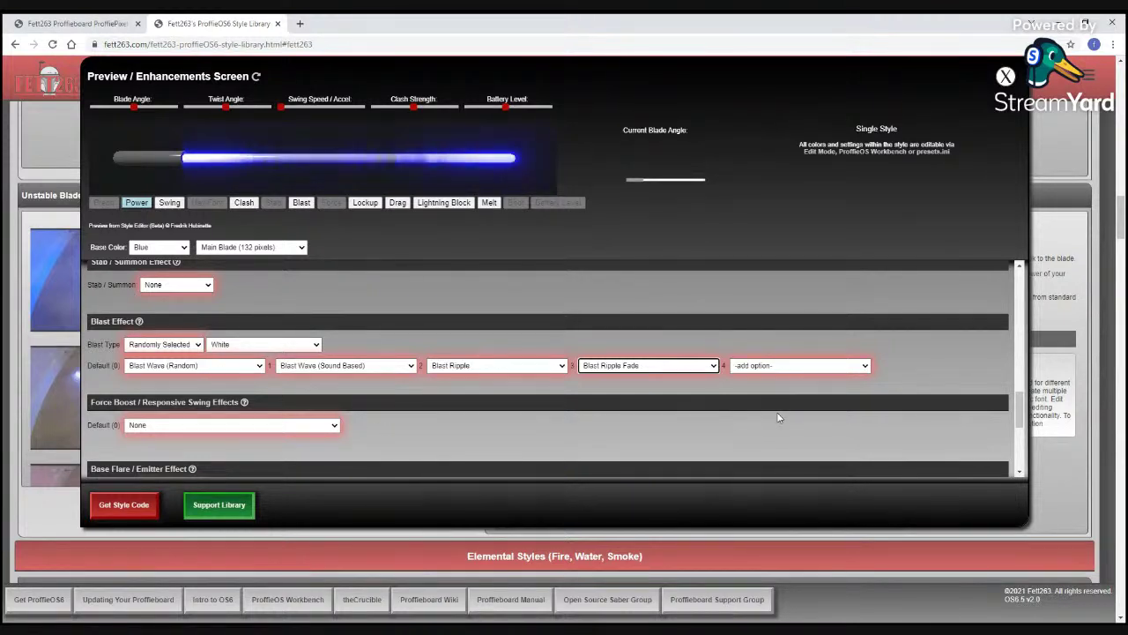
Trigger the Blast effect repeatedly on the Unstable Blades preview, and close the preview screen.
drag(1021, 414, 1021, 282)
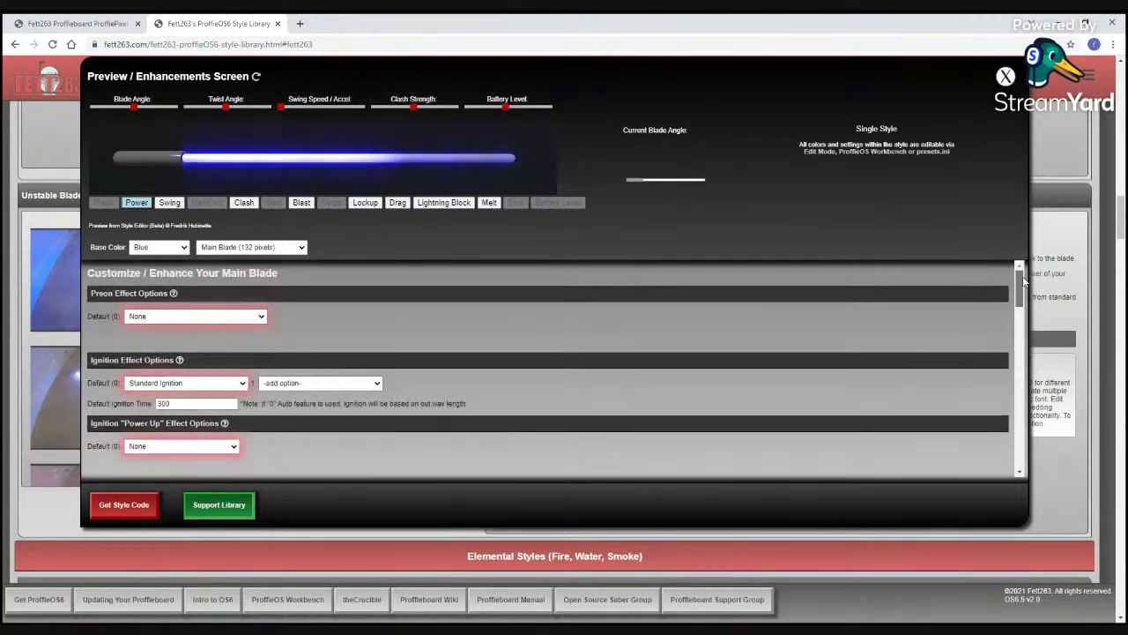
click(301, 204)
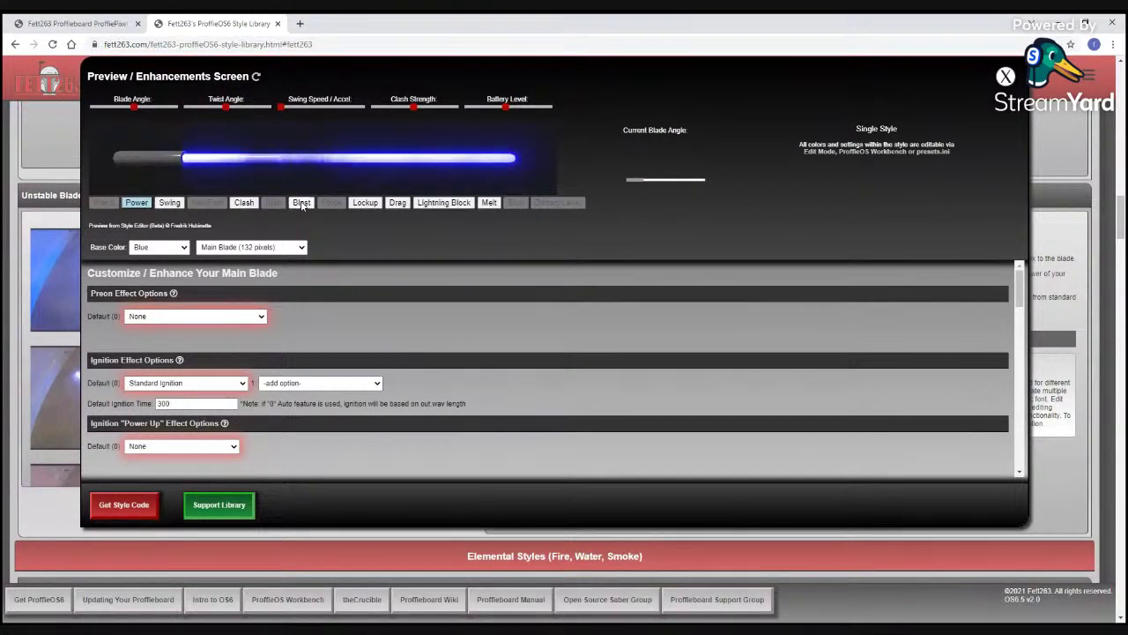
click(301, 203)
click(301, 204)
click(301, 204)
click(301, 204)
click(302, 203)
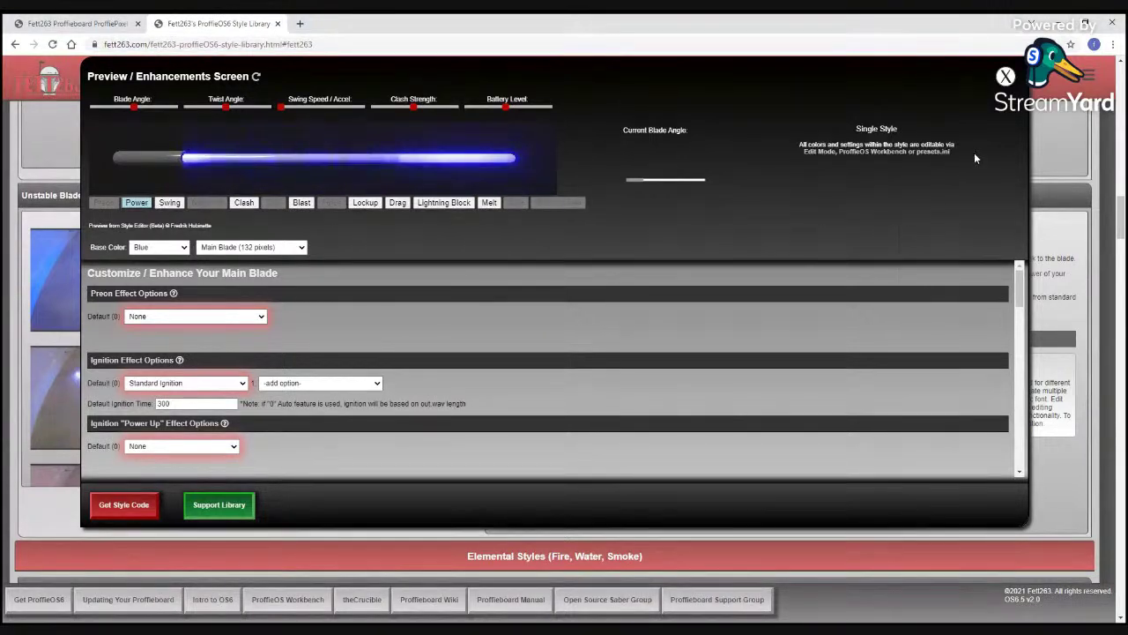
click(1011, 82)
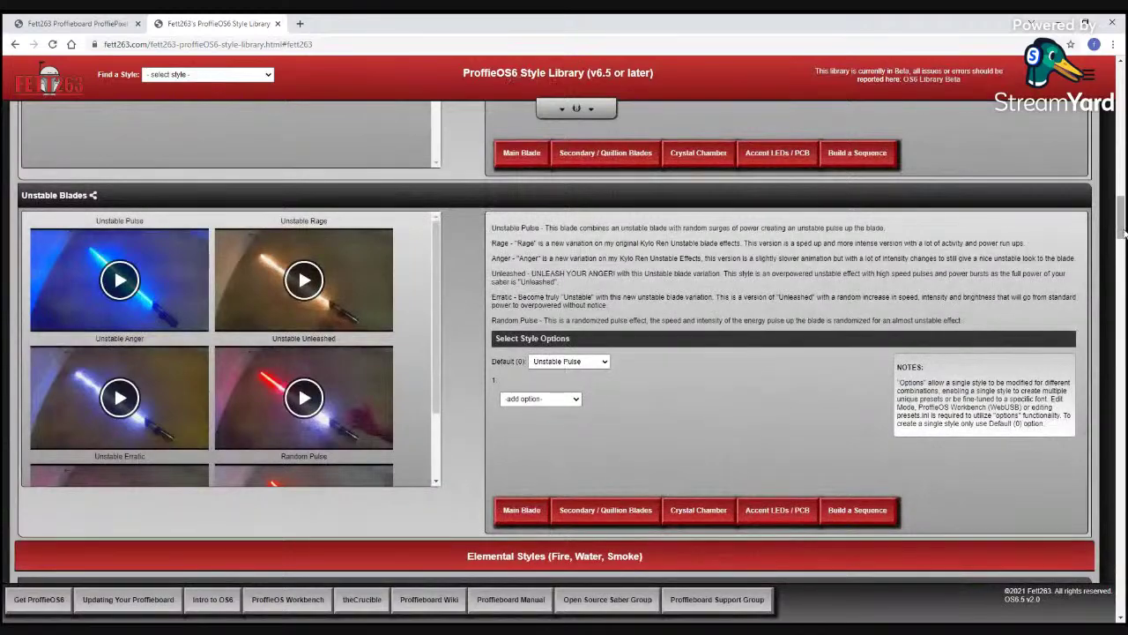
Open the main blade preview for the ShimmerBlade style and set its base color to Silver.
drag(1124, 231, 1085, 494)
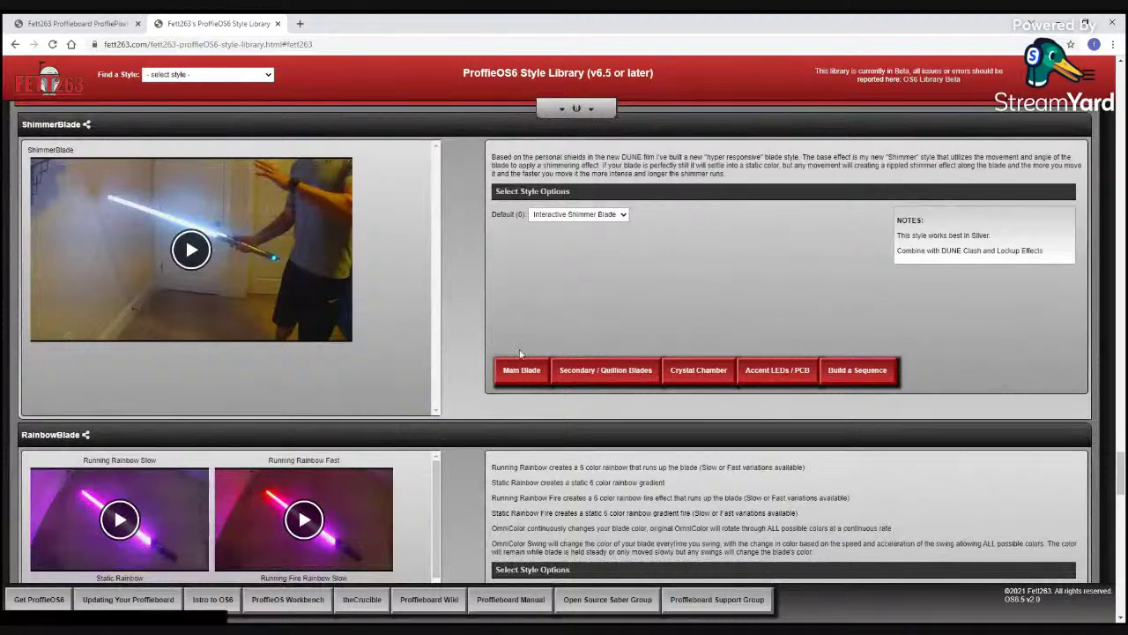
click(520, 371)
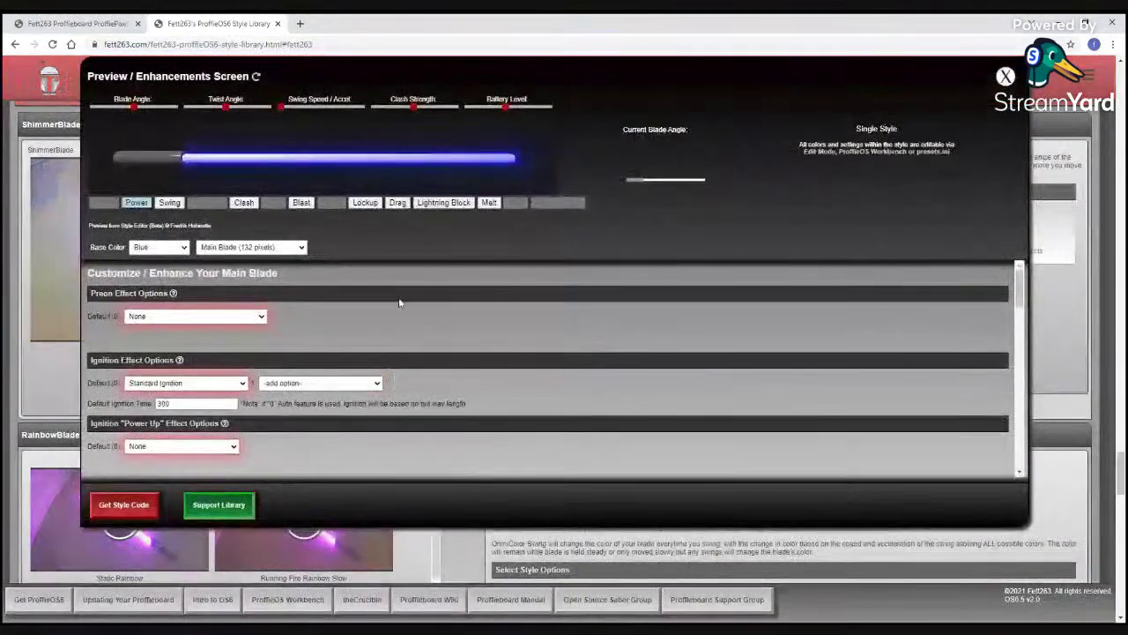
click(183, 247)
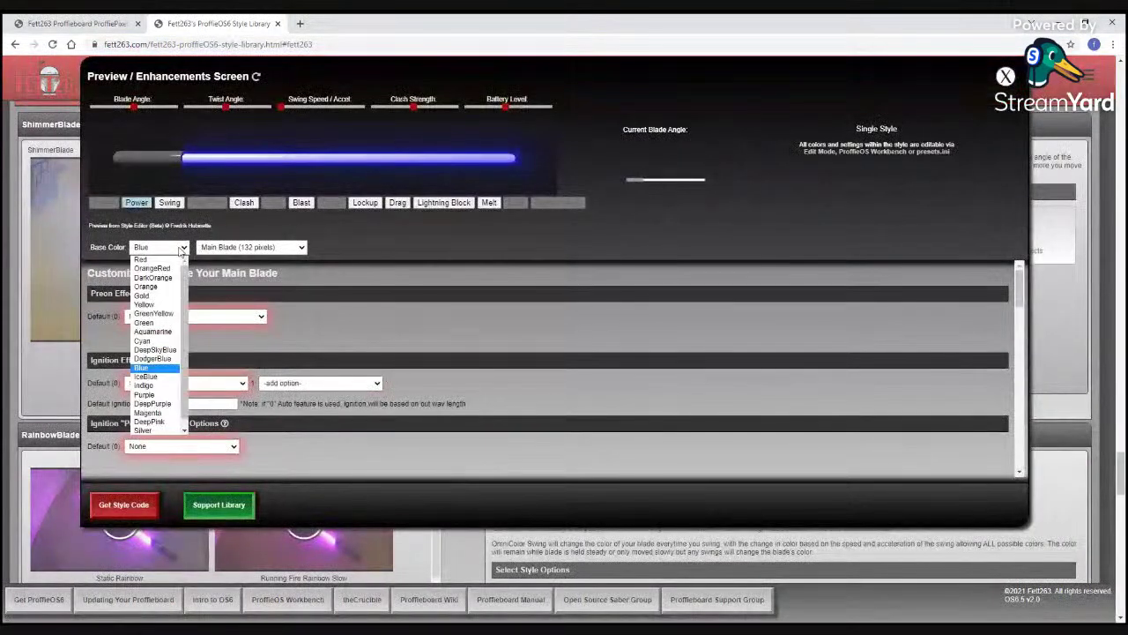
click(161, 430)
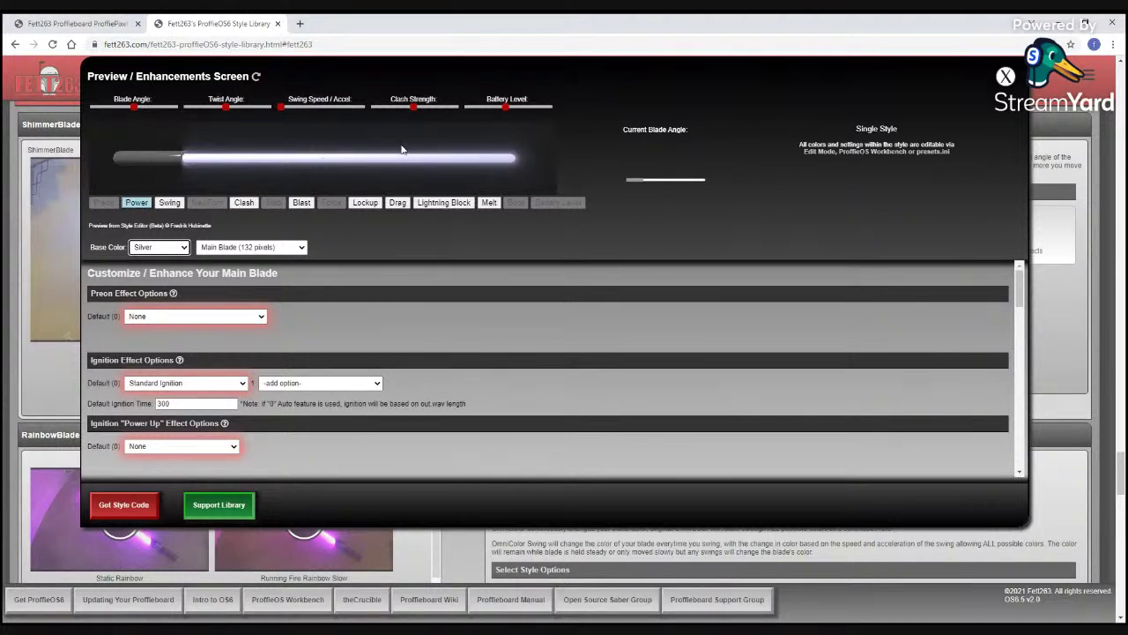
Preview the shimmer at low, medium and high swing speeds, and return the swing speed to its minimum.
click(290, 107)
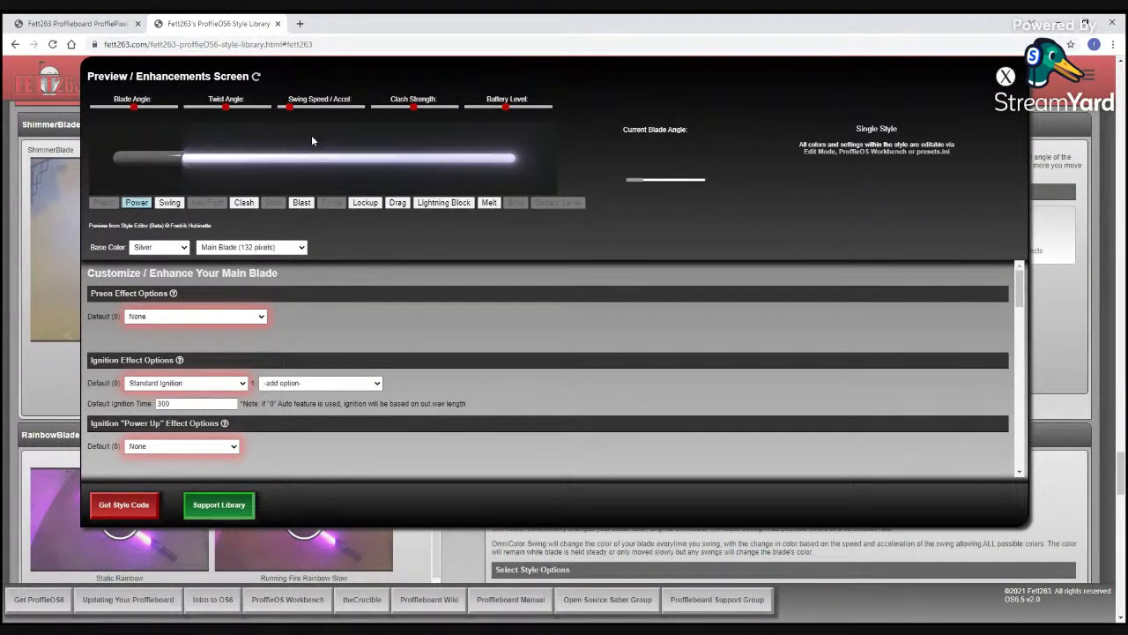
click(355, 107)
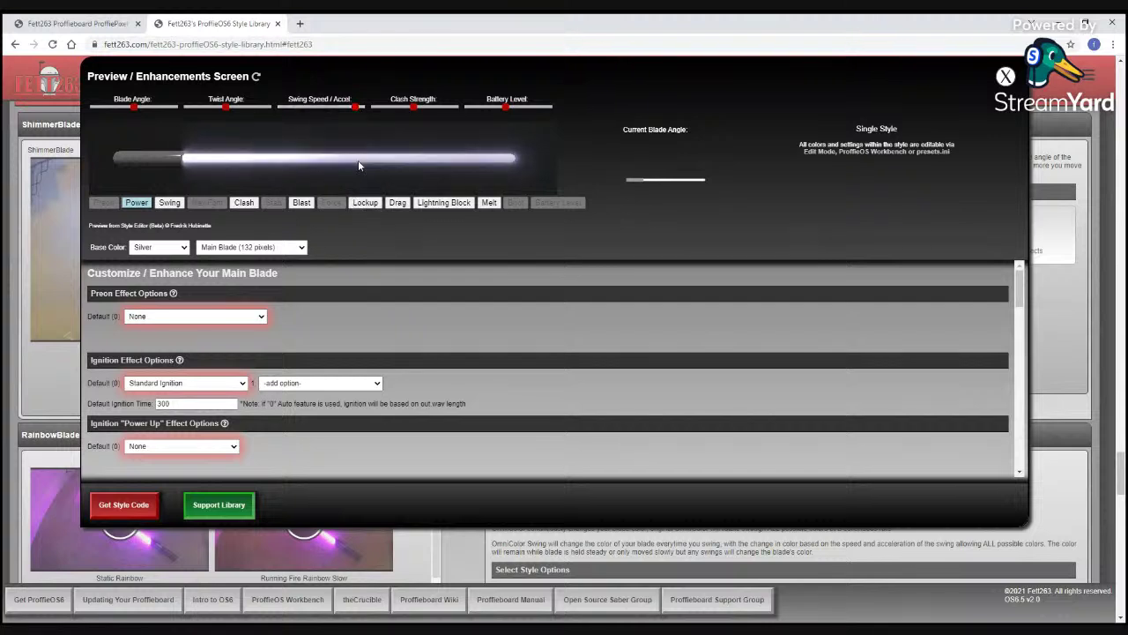
click(334, 108)
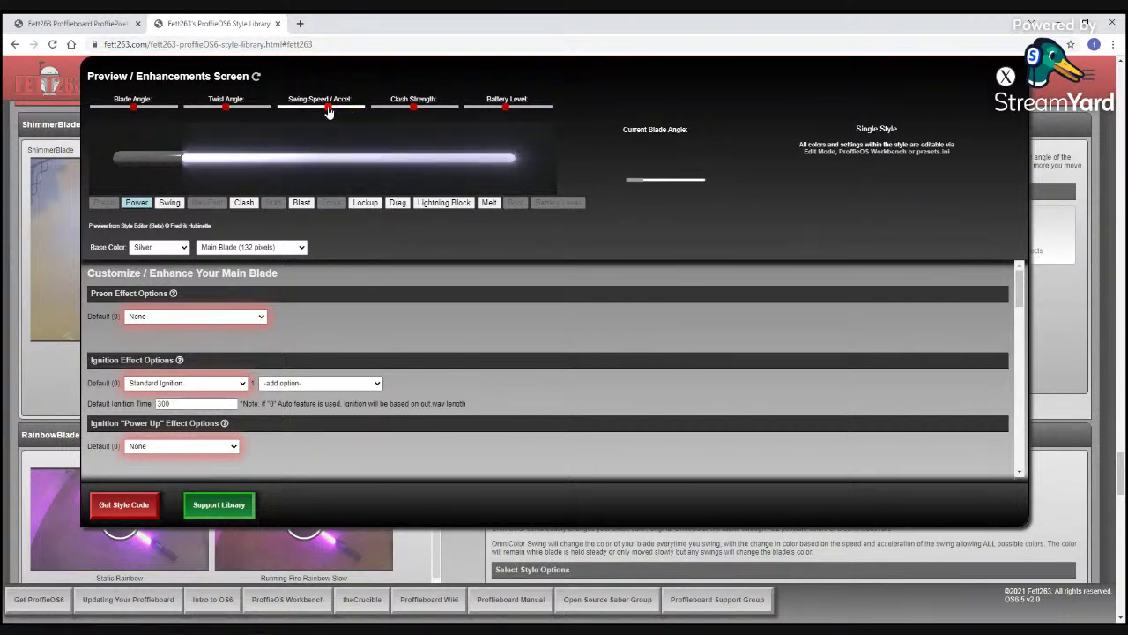
click(328, 108)
drag(328, 109, 323, 109)
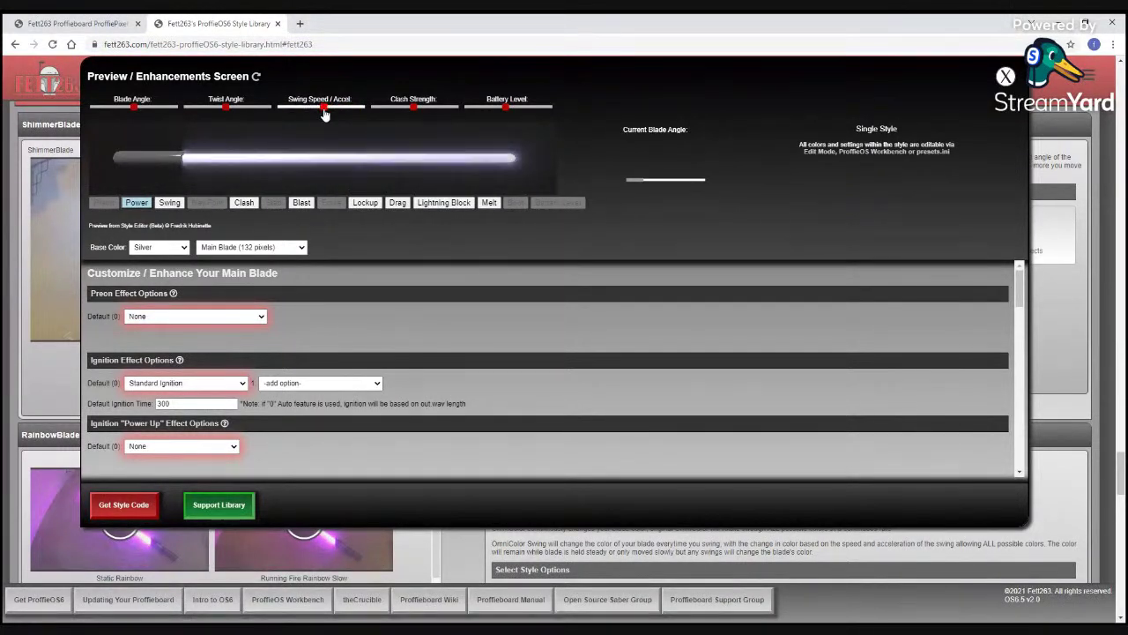
click(276, 107)
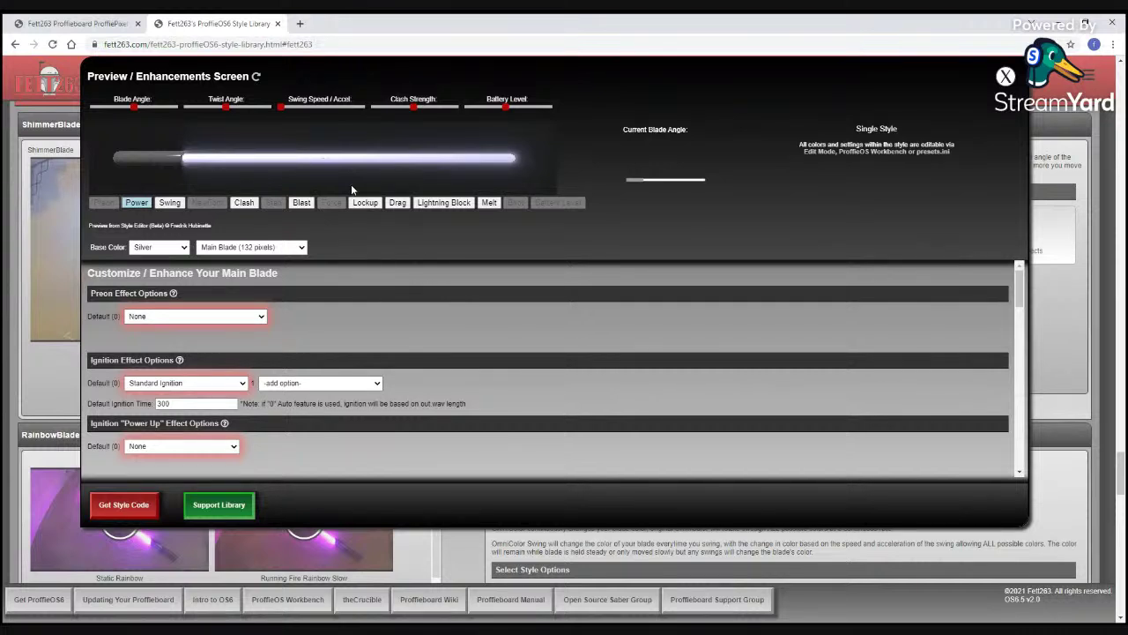
drag(282, 107, 281, 108)
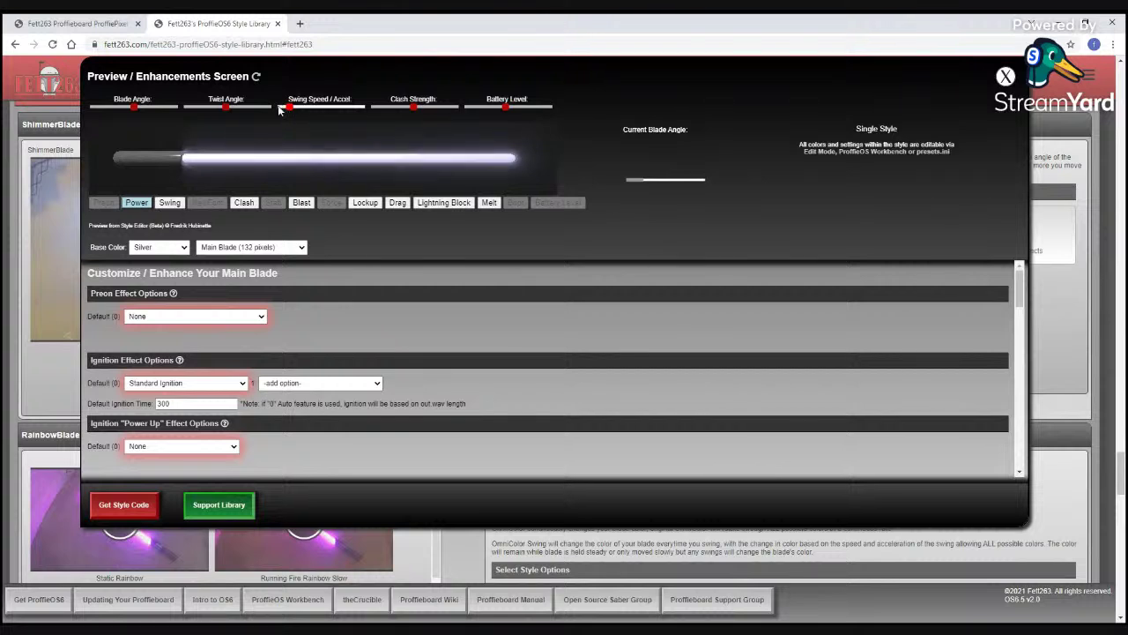
click(362, 107)
click(280, 108)
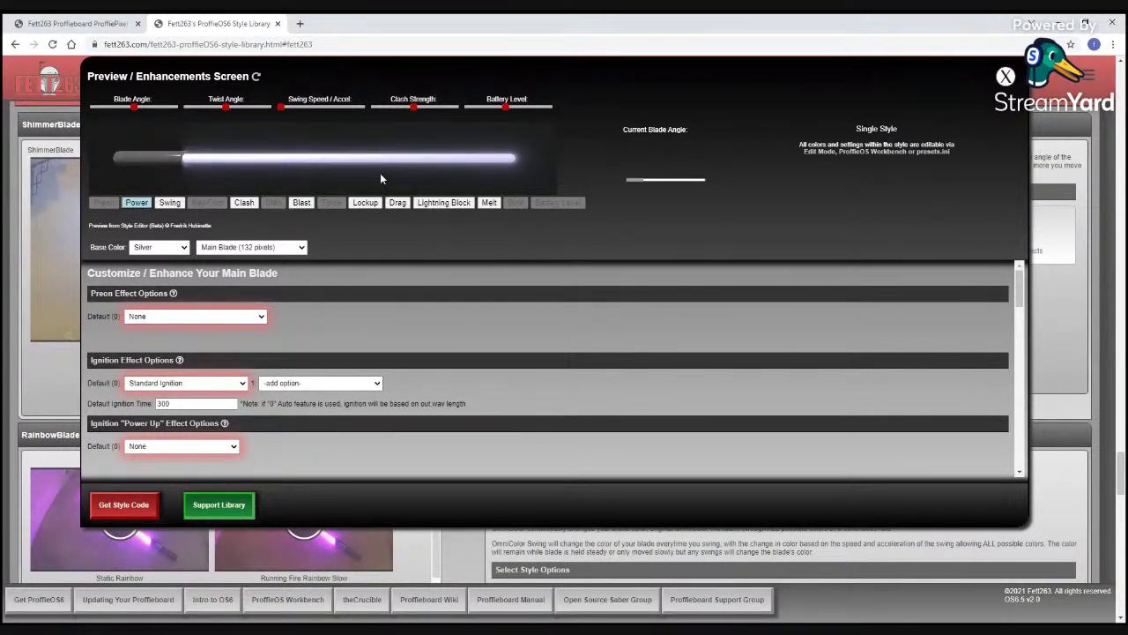
Close the main blade preview and briefly view the ShimmerBlade's Secondary / Quillon Blades preview.
click(1006, 75)
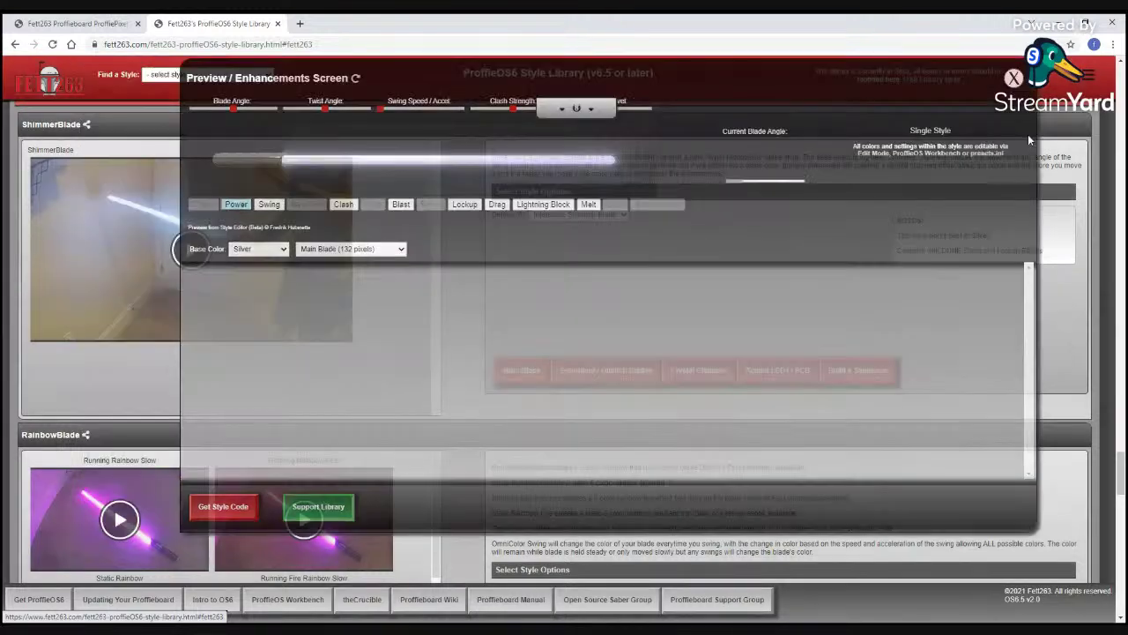
click(608, 371)
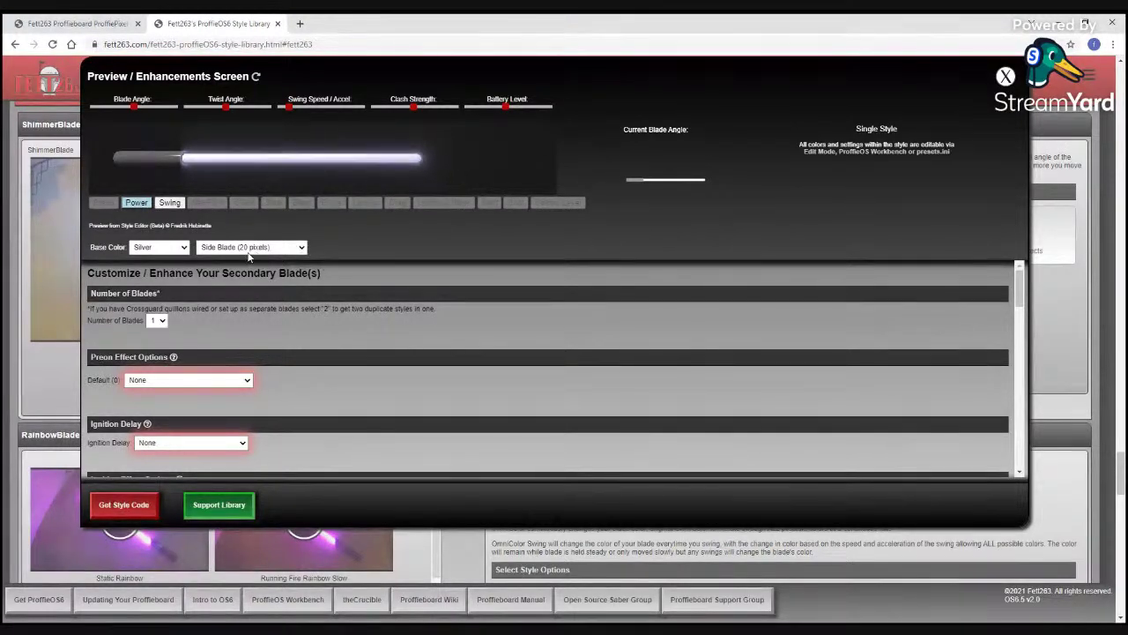
click(1005, 76)
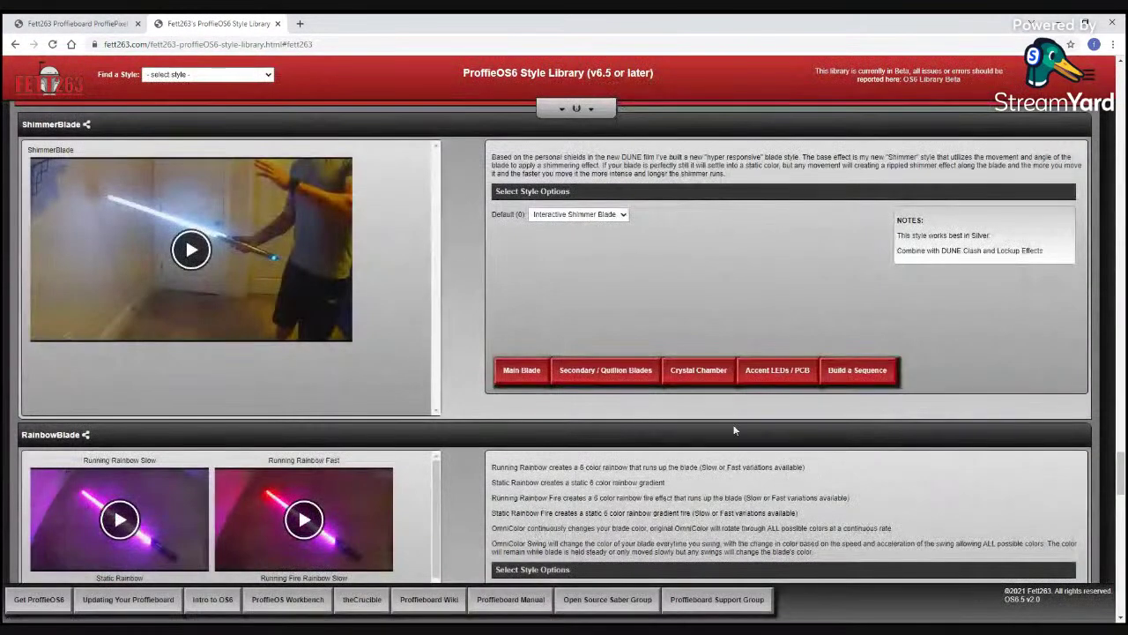
Open the ShimmerBlade's Accent LEDs / PCB preview and display it at Main Blade (132 pixels) length.
click(690, 370)
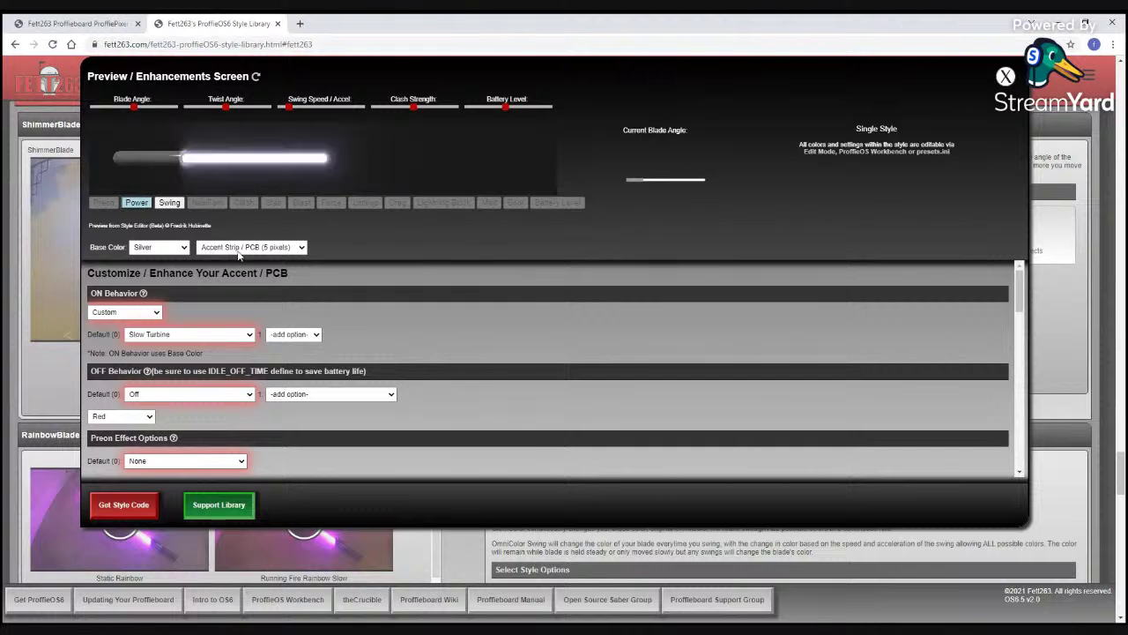
click(299, 247)
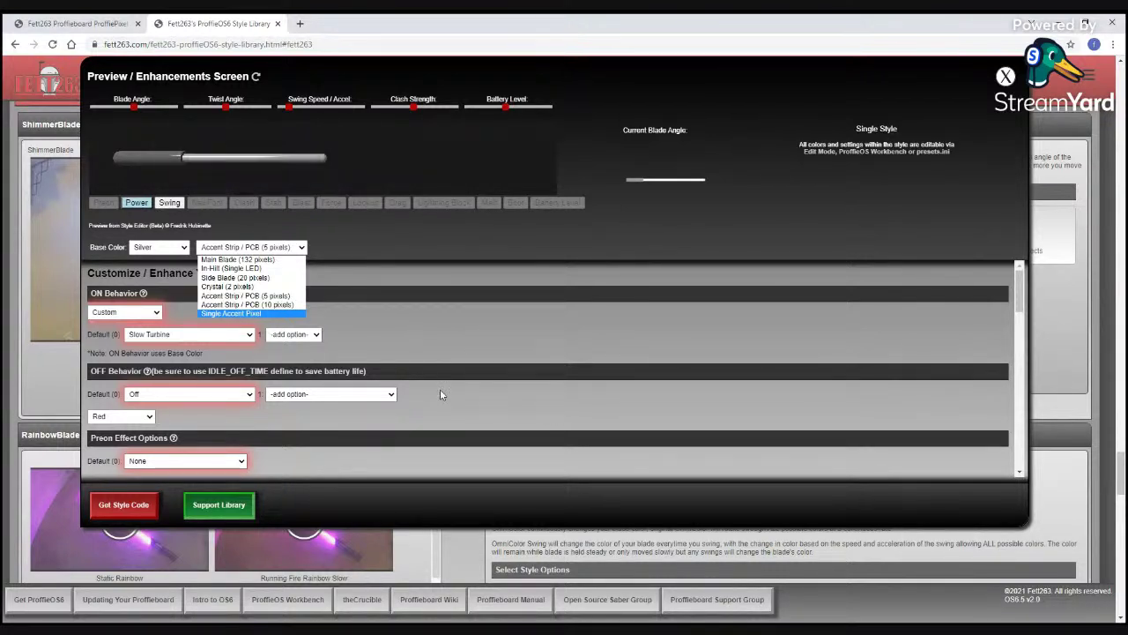
click(279, 261)
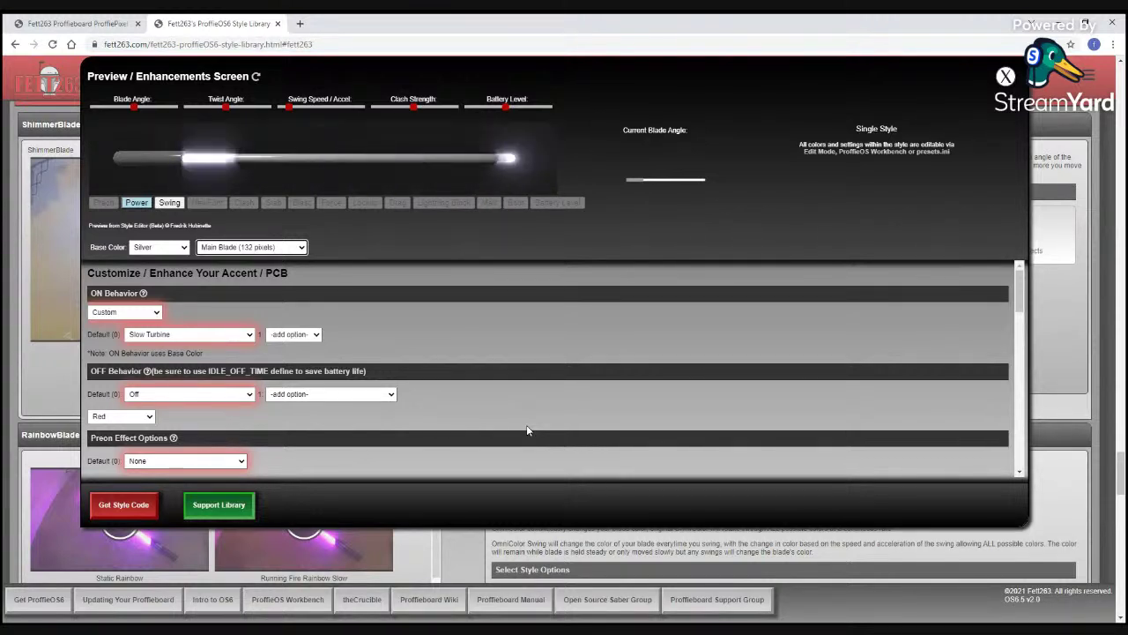
Set the preview length back to Accent Strip / PCB (5 pixels) and close the preview screen.
click(248, 252)
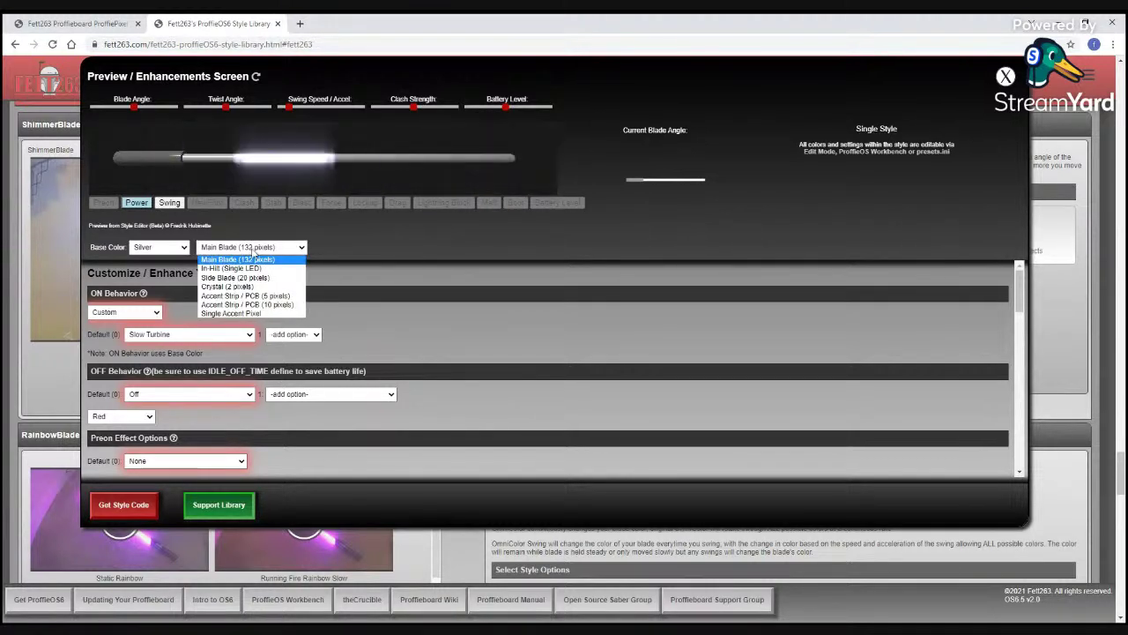
click(252, 295)
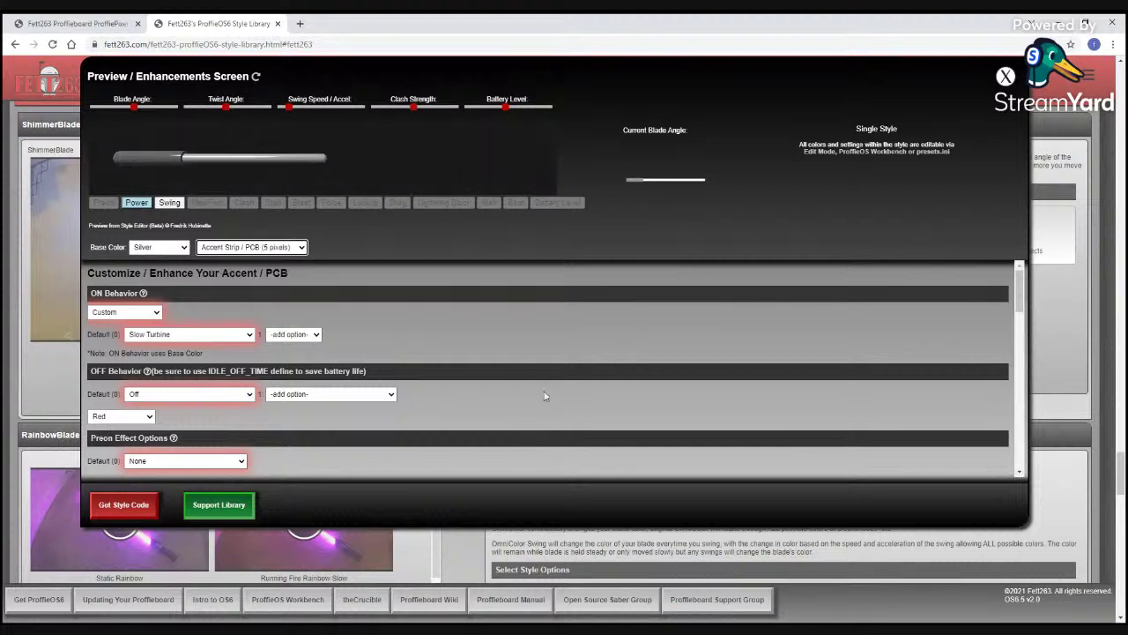
click(1006, 77)
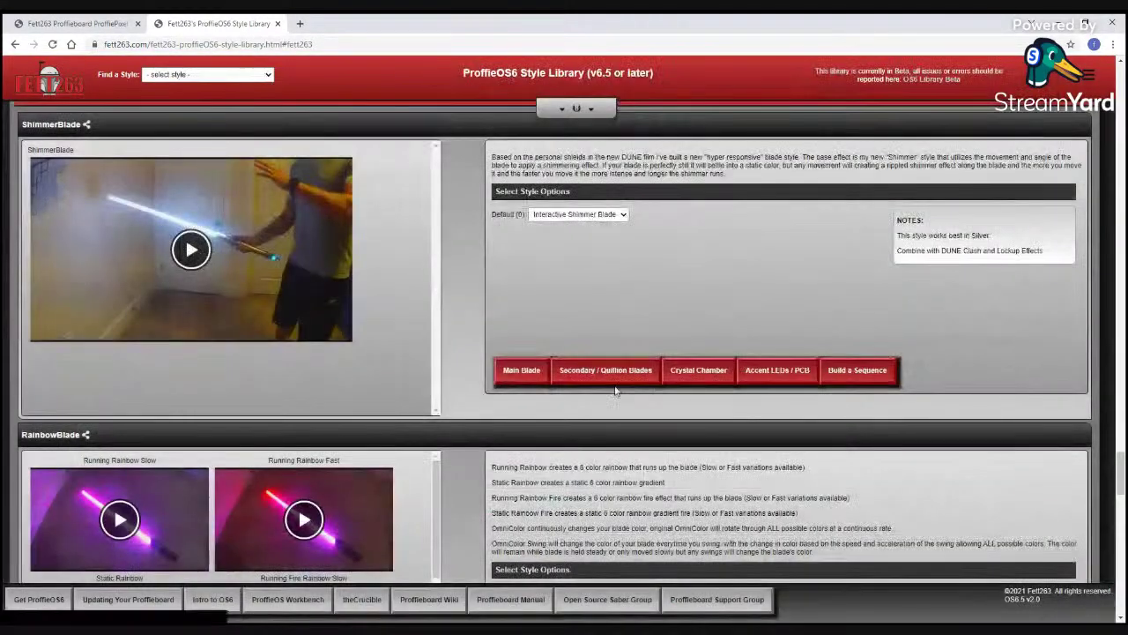